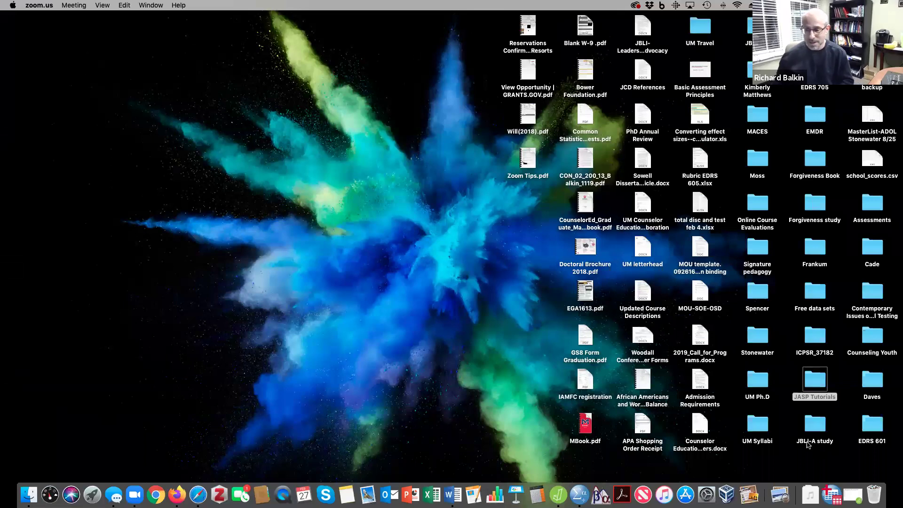
Restore the Lesson 28 Data File 1 window, shift it left, and review its group, recall and applicat data.
{"action": "left_click", "coordinate": [851, 497]}
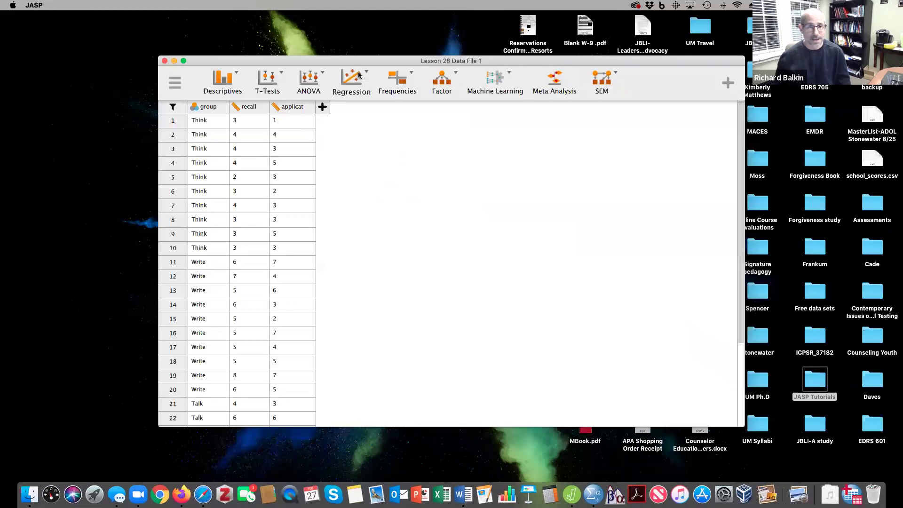
{"action": "left_click_drag", "start_coordinate": [354, 60], "coordinate": [313, 54]}
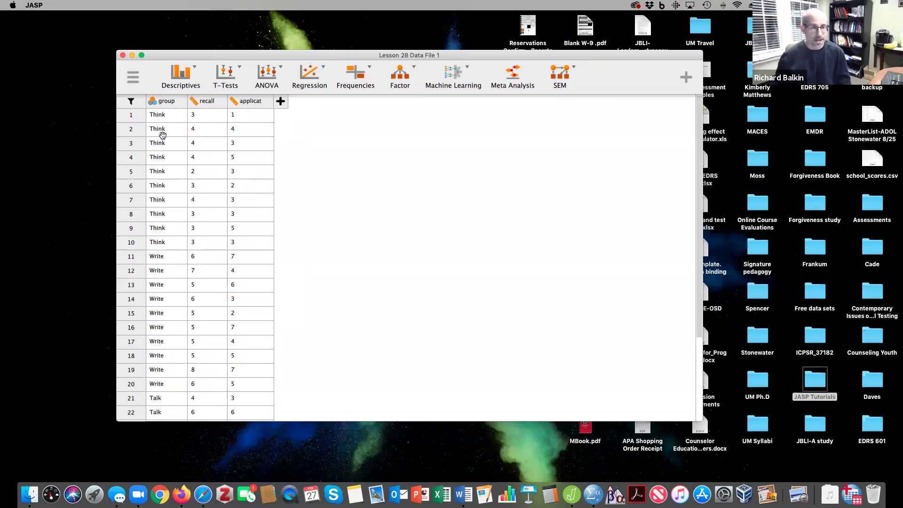
{"action": "scroll", "coordinate": [163, 229], "scroll_direction": "down", "scroll_amount": 1}
{"action": "scroll", "coordinate": [162, 230], "scroll_direction": "up", "scroll_amount": 1}
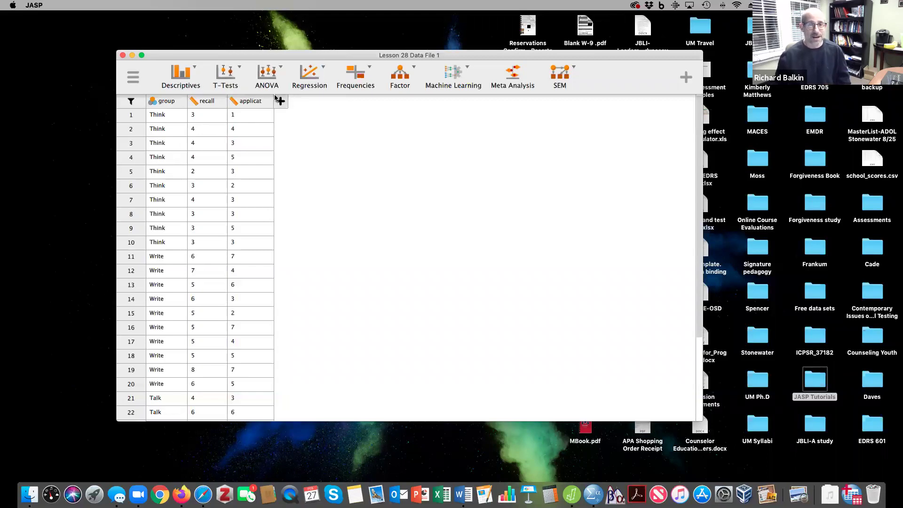
Build a JASP MANOVA with applicat and recall as dependents and group as fixed factor.
{"action": "left_click", "coordinate": [273, 76]}
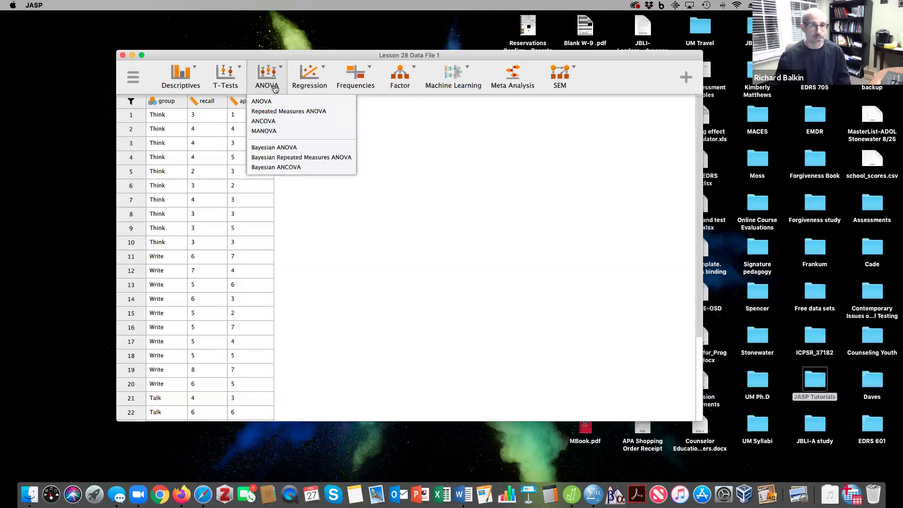
{"action": "left_click", "coordinate": [264, 132]}
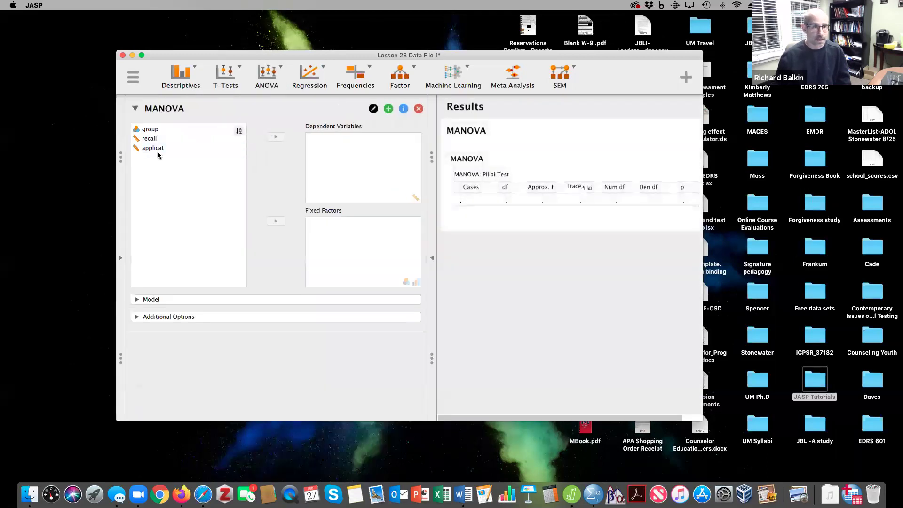
{"action": "left_click", "coordinate": [155, 148]}
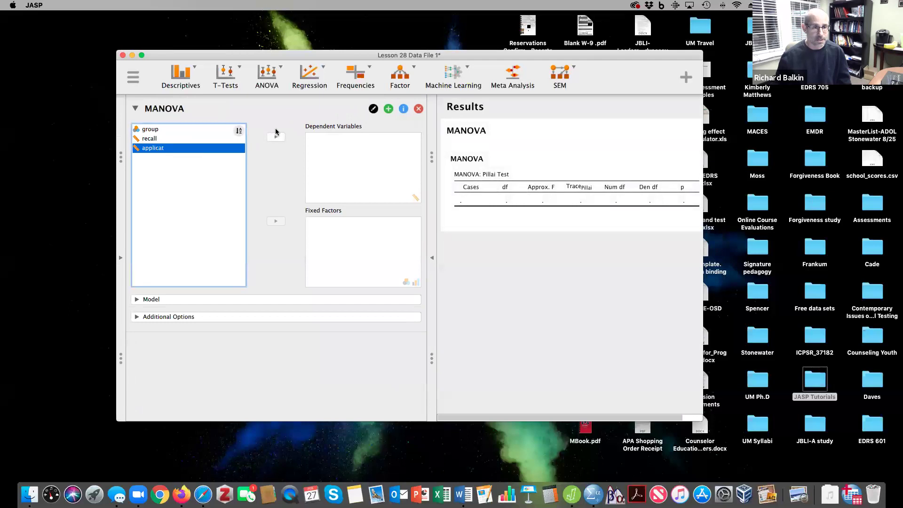
{"action": "left_click", "coordinate": [275, 137]}
{"action": "left_click", "coordinate": [150, 141]}
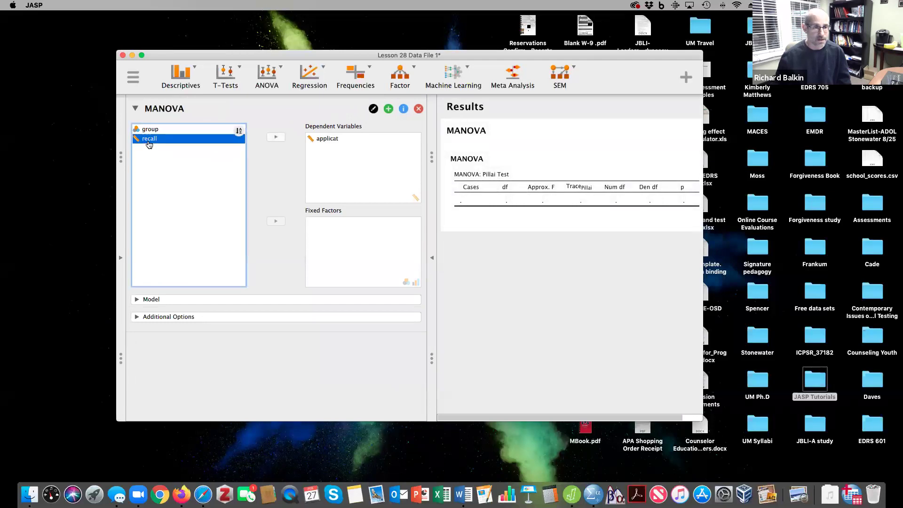
{"action": "left_click", "coordinate": [276, 137]}
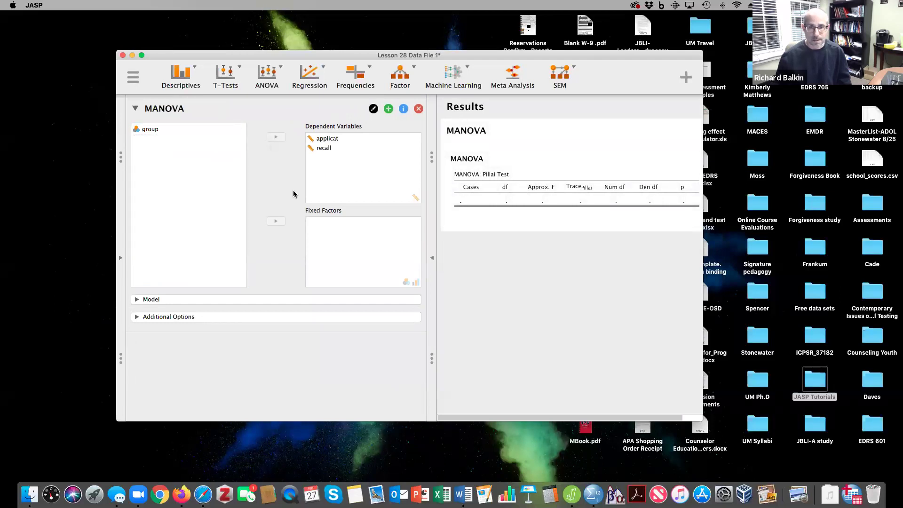
{"action": "mouse_move", "coordinate": [312, 57]}
{"action": "left_mouse_down"}
{"action": "mouse_move", "coordinate": [299, 129]}
{"action": "mouse_move", "coordinate": [302, 56]}
{"action": "left_mouse_up"}
{"action": "left_click", "coordinate": [155, 133]}
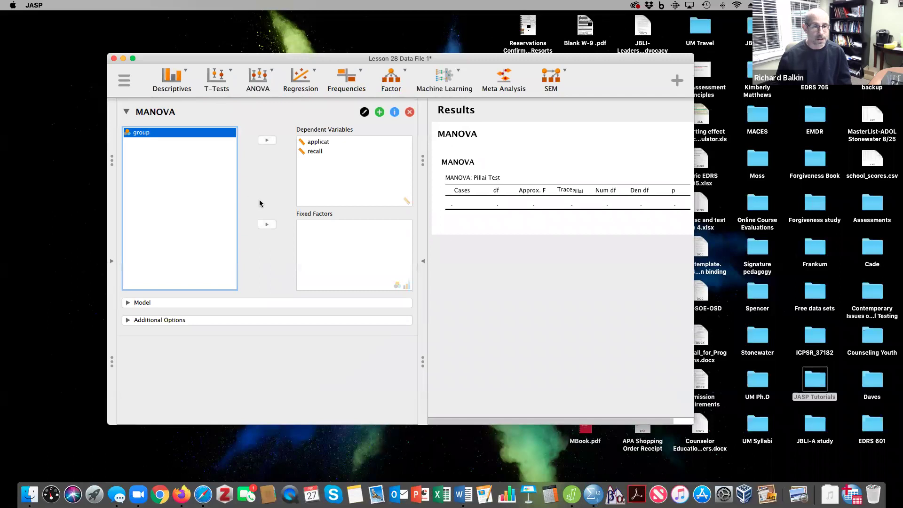
{"action": "left_click", "coordinate": [267, 224]}
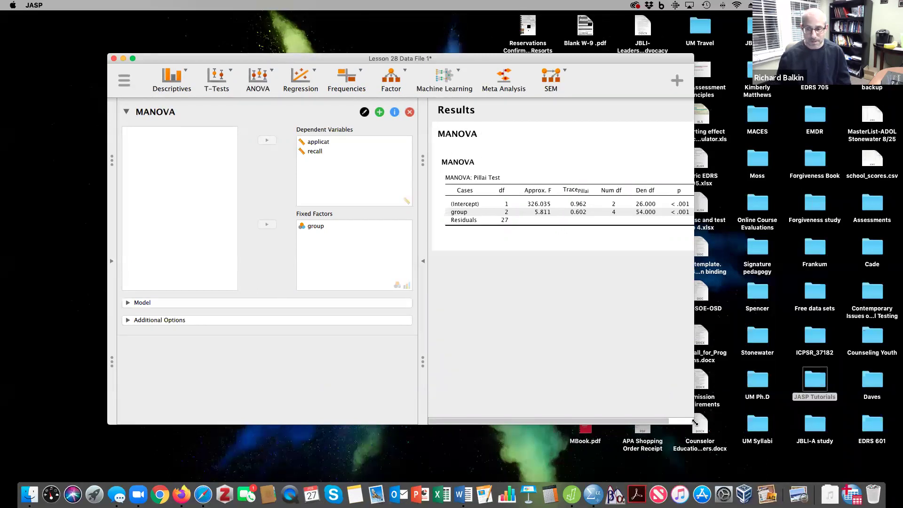
{"action": "left_click_drag", "start_coordinate": [695, 422], "coordinate": [798, 469]}
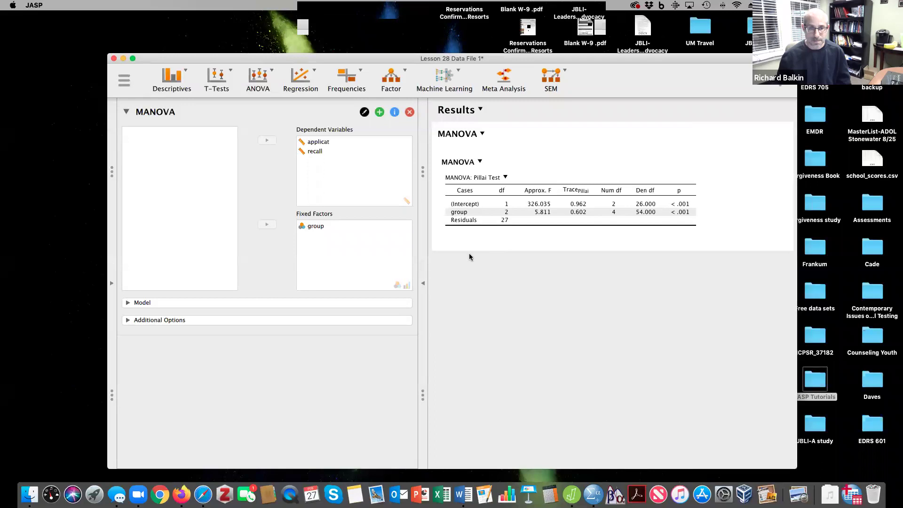
Tick Wilks under Additional Options to add a Wilks test table to the MANOVA.
{"action": "left_click", "coordinate": [128, 320]}
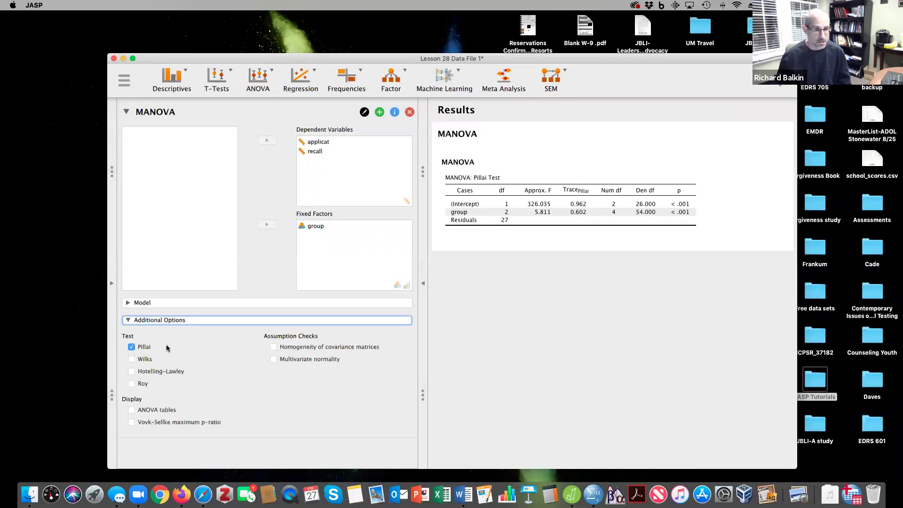
{"action": "left_click", "coordinate": [132, 359]}
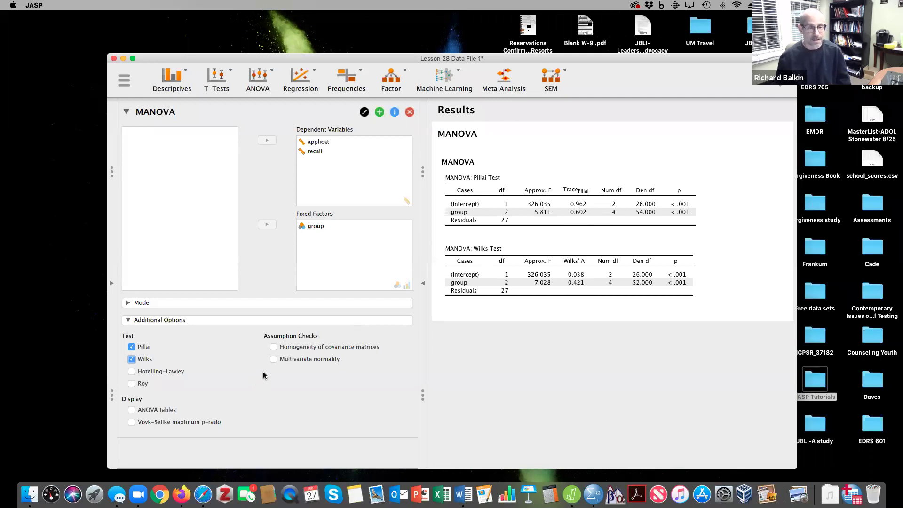
Add Box's M, multivariate normality and univariate ANOVA tables, then minimize JASP.
{"action": "left_click", "coordinate": [273, 348]}
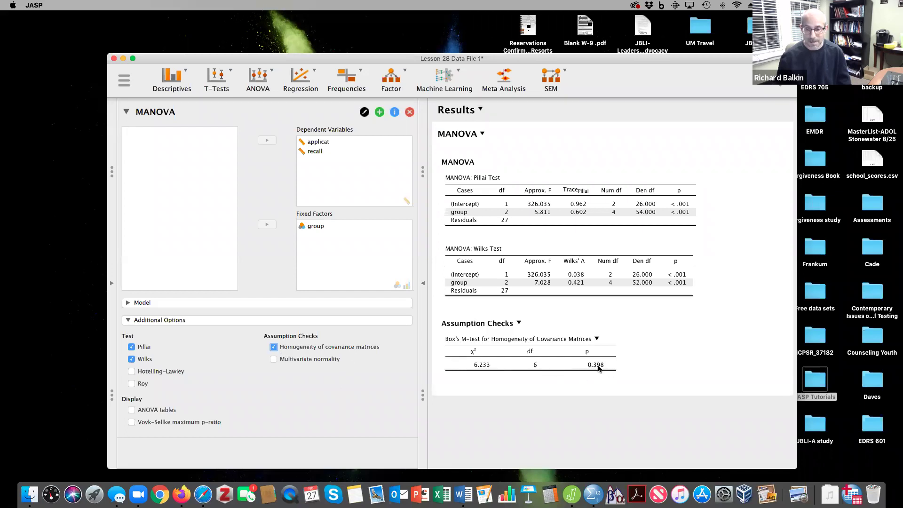
{"action": "left_click", "coordinate": [273, 360]}
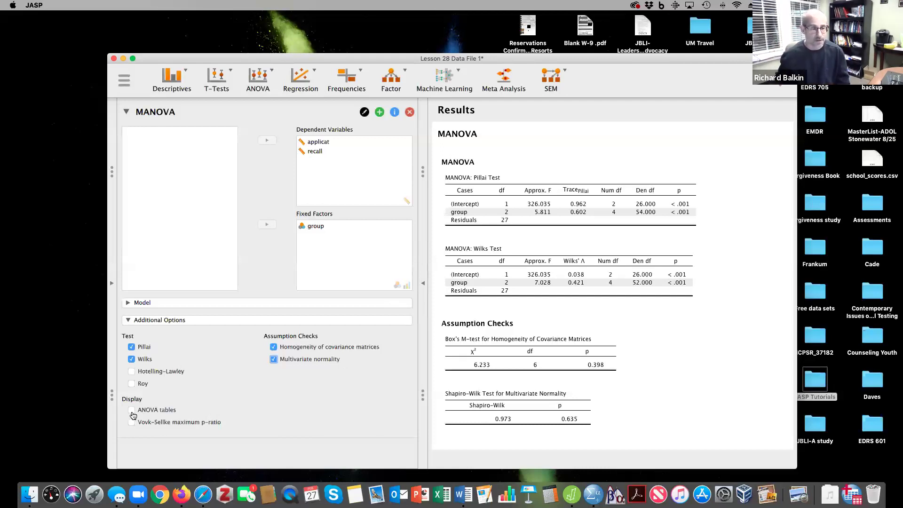
{"action": "left_click", "coordinate": [131, 410]}
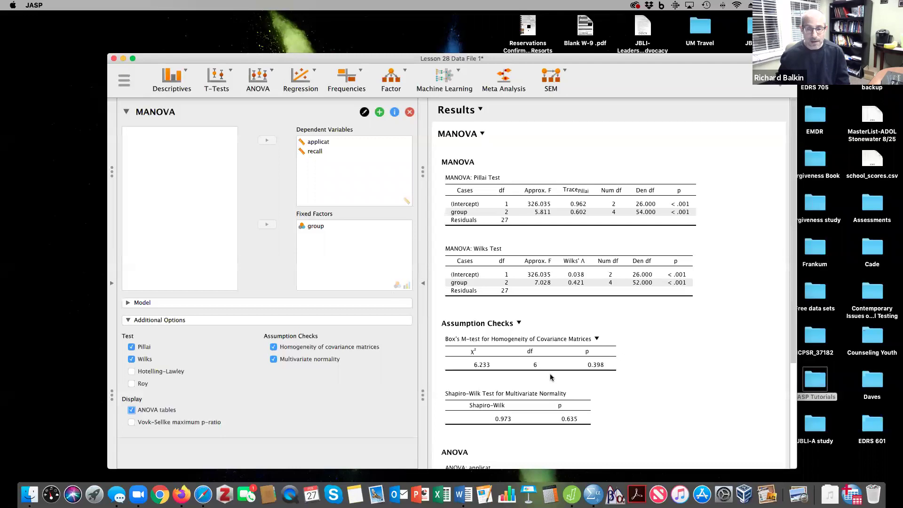
{"action": "scroll", "coordinate": [550, 377], "scroll_direction": "down", "scroll_amount": 5}
{"action": "scroll", "coordinate": [541, 367], "scroll_direction": "up", "scroll_amount": 1}
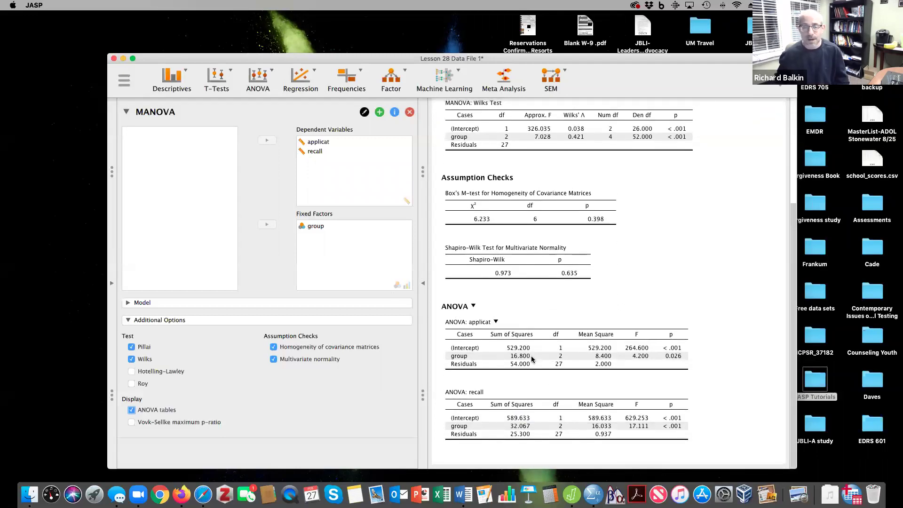
{"action": "left_click", "coordinate": [123, 59]}
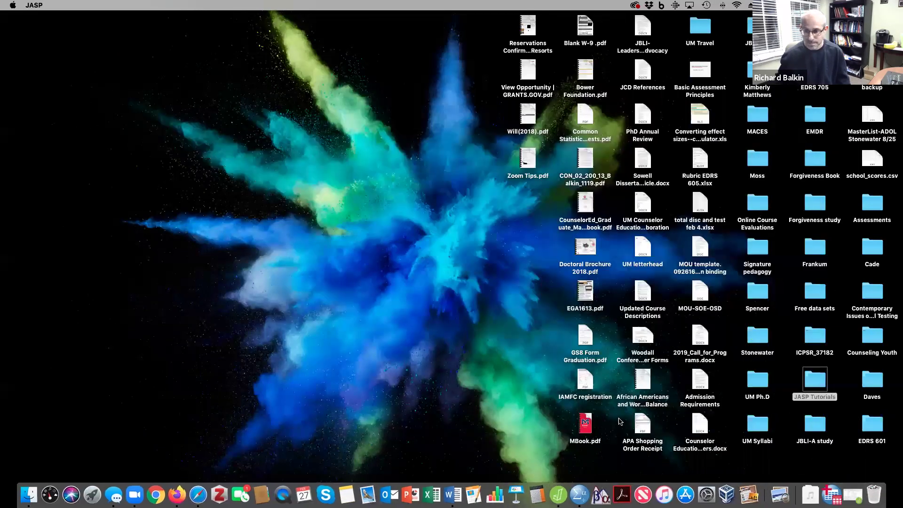
Restore the SPSS data window and start a Multivariate general linear model.
{"action": "left_click", "coordinate": [832, 495]}
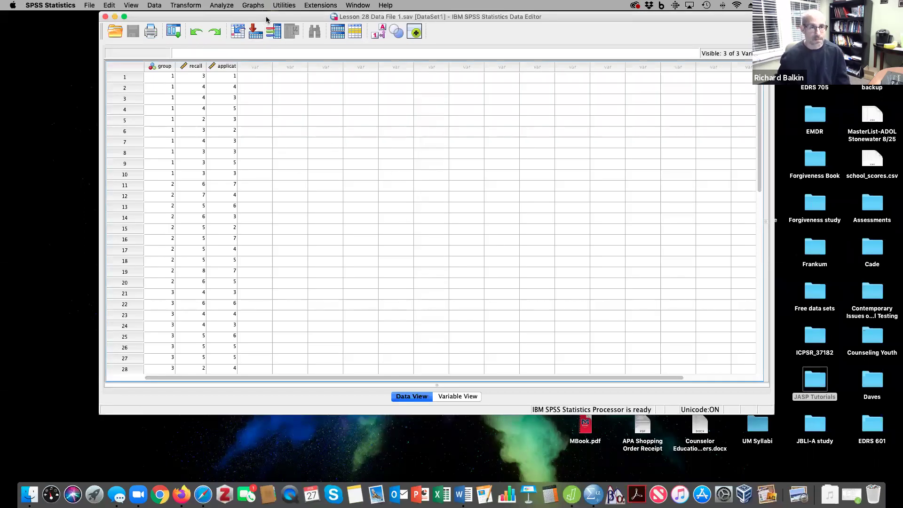
{"action": "left_click_drag", "start_coordinate": [263, 19], "coordinate": [247, 22]}
{"action": "left_click", "coordinate": [222, 6]}
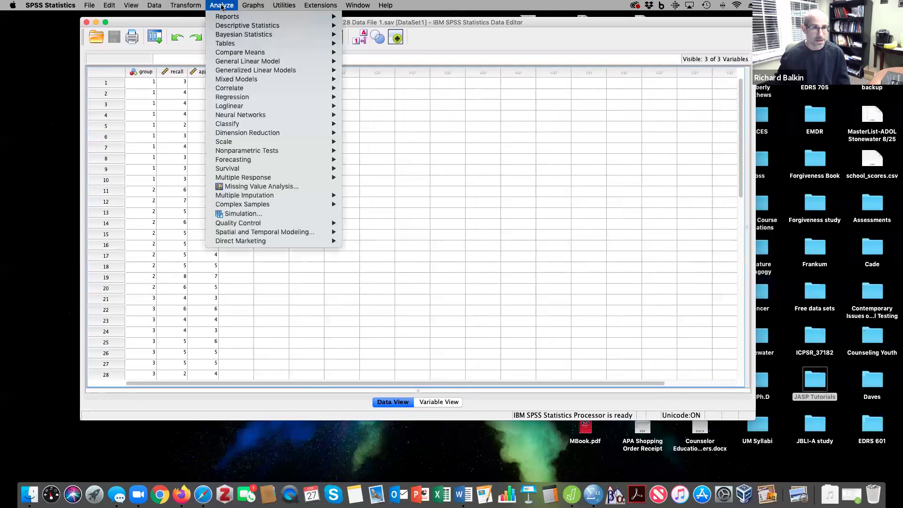
{"action": "mouse_move", "coordinate": [232, 63]}
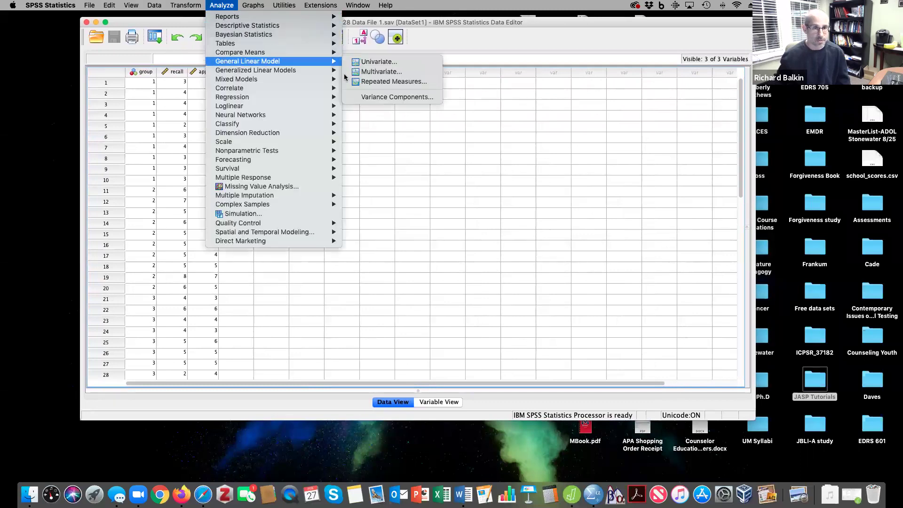
{"action": "left_click", "coordinate": [369, 72]}
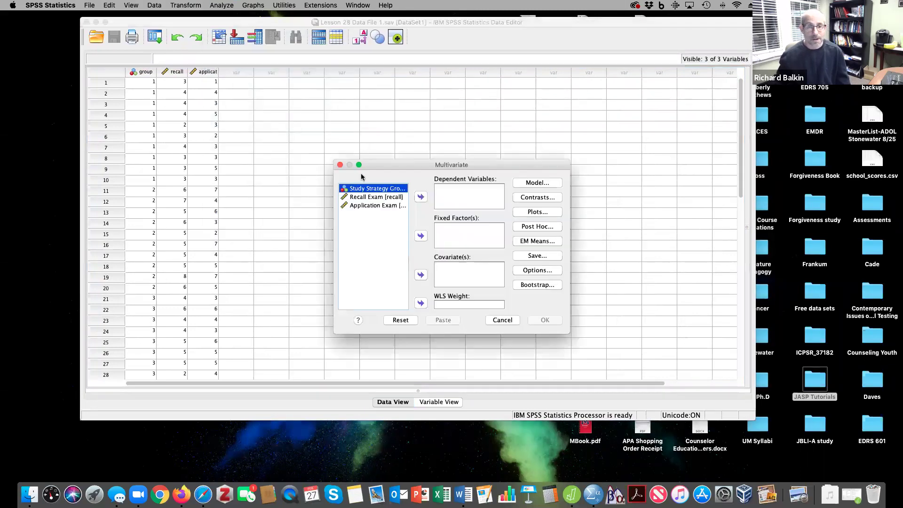
Request descriptive statistics, estimates of effect size and homogeneity tests in Options.
{"action": "left_click", "coordinate": [538, 270]}
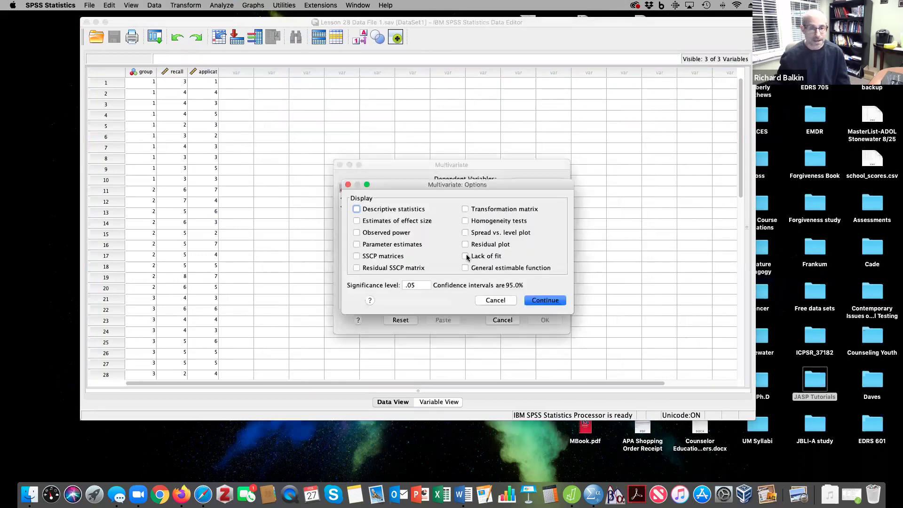
{"action": "left_click", "coordinate": [356, 209]}
{"action": "left_click", "coordinate": [356, 221]}
{"action": "left_click", "coordinate": [465, 221]}
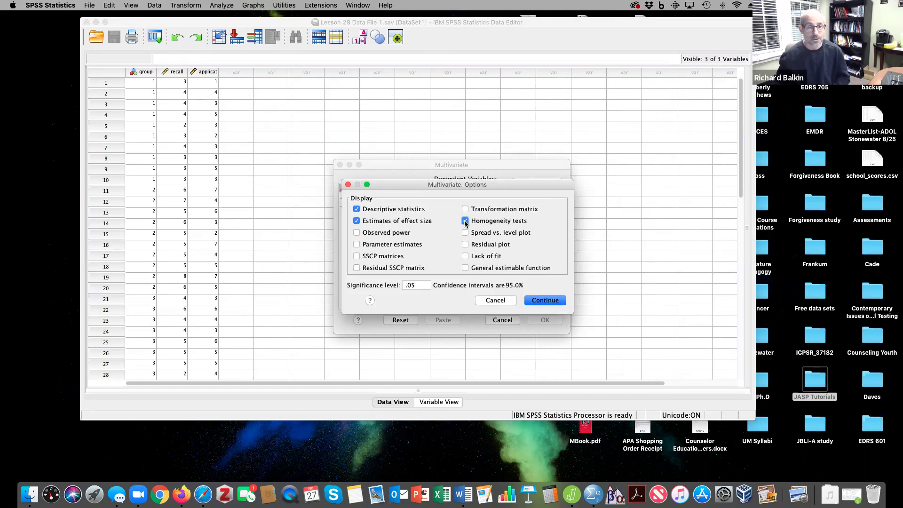
{"action": "left_click", "coordinate": [544, 302]}
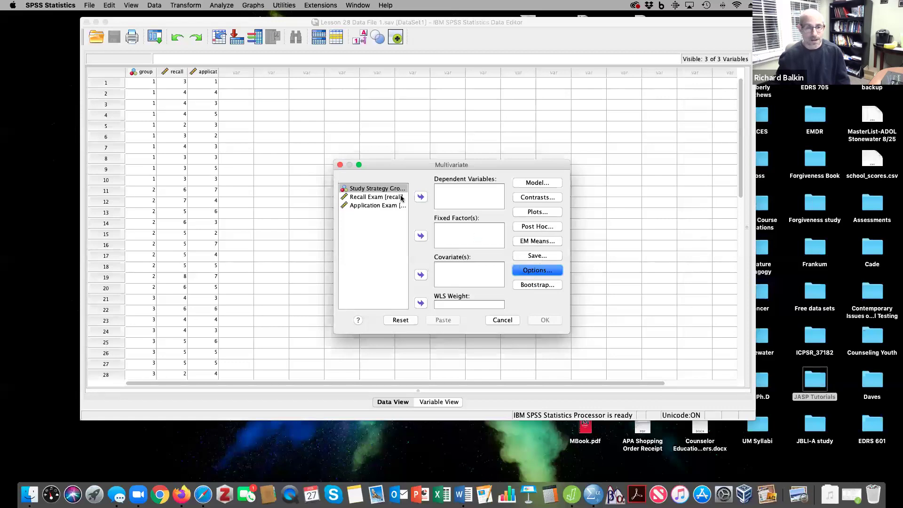
Run the MANOVA with Application Exam and Recall Exam by Study Strategy Group.
{"action": "left_click", "coordinate": [377, 206]}
{"action": "left_click", "coordinate": [421, 198]}
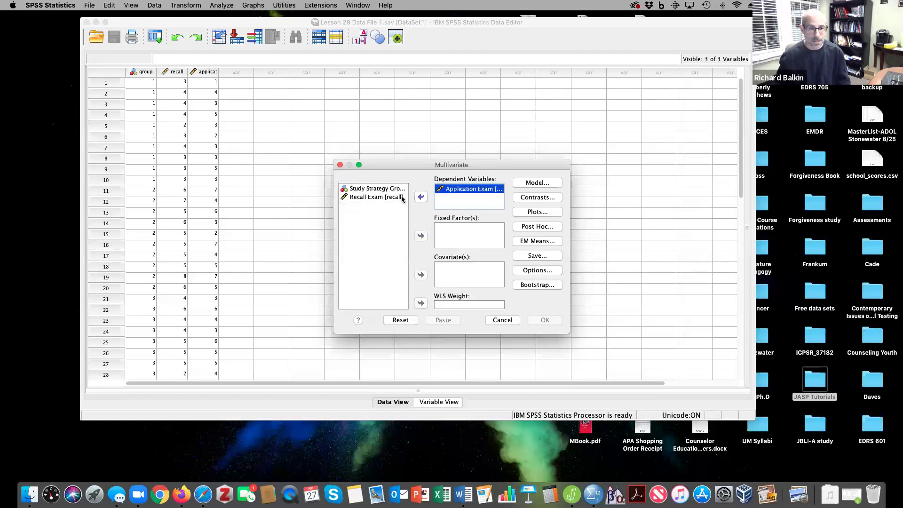
{"action": "left_click", "coordinate": [389, 198]}
{"action": "left_click", "coordinate": [421, 197]}
{"action": "left_click", "coordinate": [379, 189]}
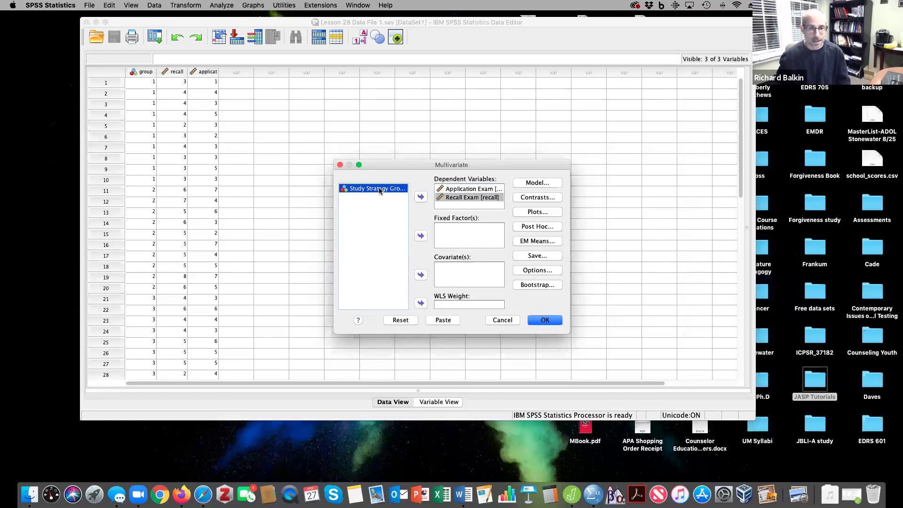
{"action": "left_click", "coordinate": [421, 236]}
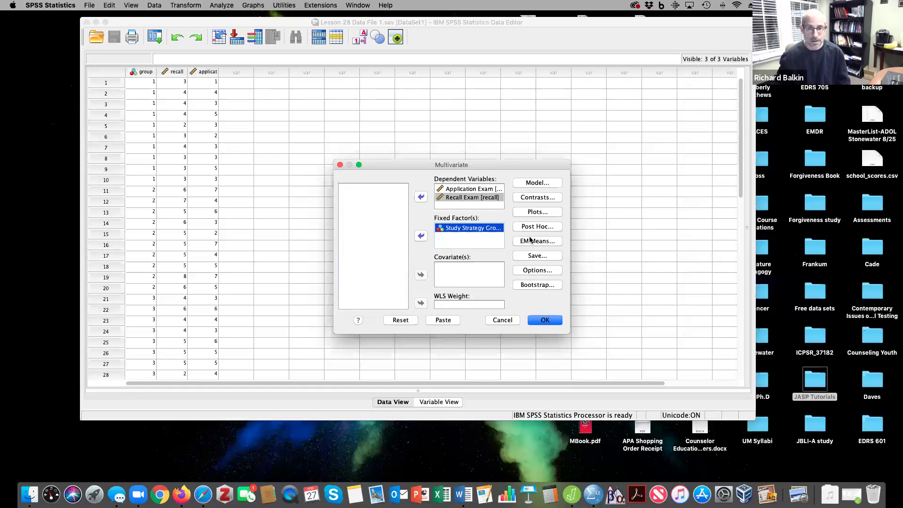
{"action": "left_click", "coordinate": [542, 321]}
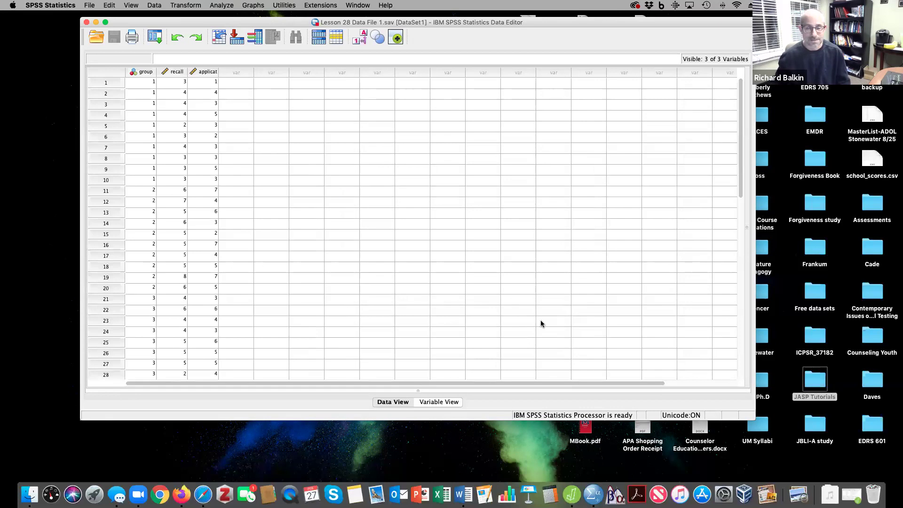
Bring up the window overview to locate the SPSS output Viewer.
{"action": "key", "text": "ctrl+Up"}
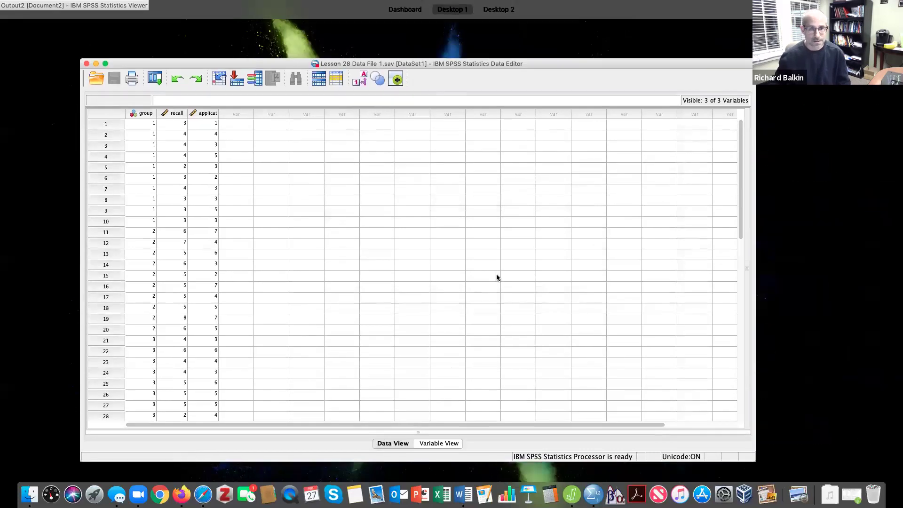
{"action": "key", "text": "ctrl+Up"}
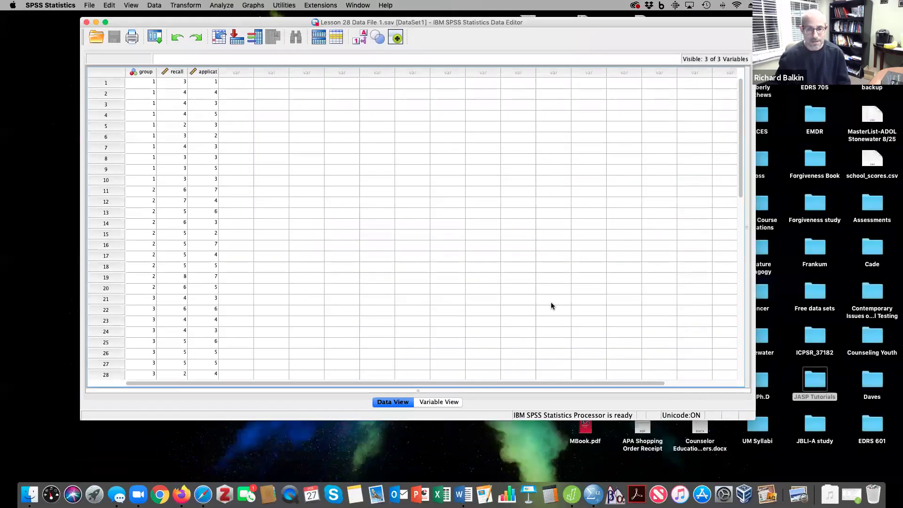
{"action": "key", "text": "ctrl+Up"}
Bring the output Viewer forward and review the Box's M and Multivariate Tests tables.
{"action": "left_click", "coordinate": [641, 242]}
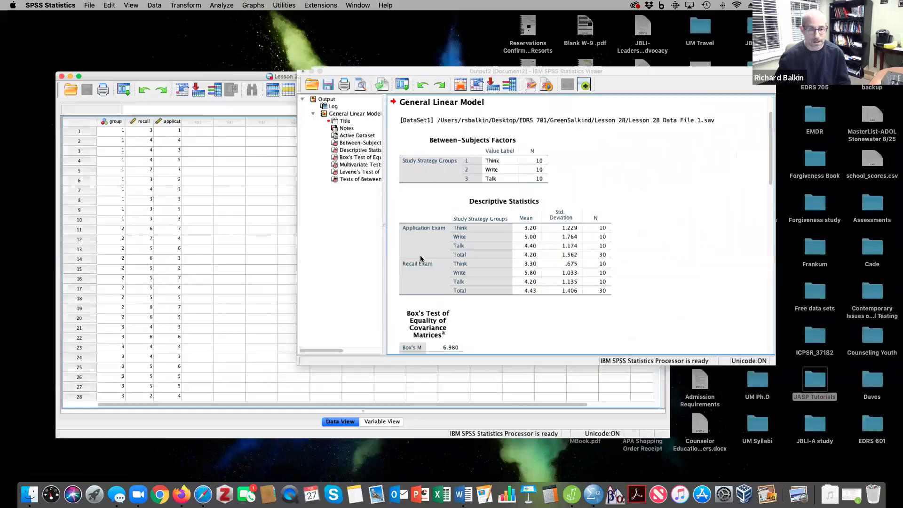
{"action": "scroll", "coordinate": [419, 255], "scroll_direction": "down", "scroll_amount": 5}
{"action": "left_click", "coordinate": [346, 263]}
{"action": "left_click", "coordinate": [373, 267]}
{"action": "left_click", "coordinate": [363, 264]}
{"action": "left_click", "coordinate": [377, 271]}
{"action": "scroll", "coordinate": [379, 272], "scroll_direction": "up", "scroll_amount": 1}
{"action": "scroll", "coordinate": [379, 272], "scroll_direction": "up", "scroll_amount": 5}
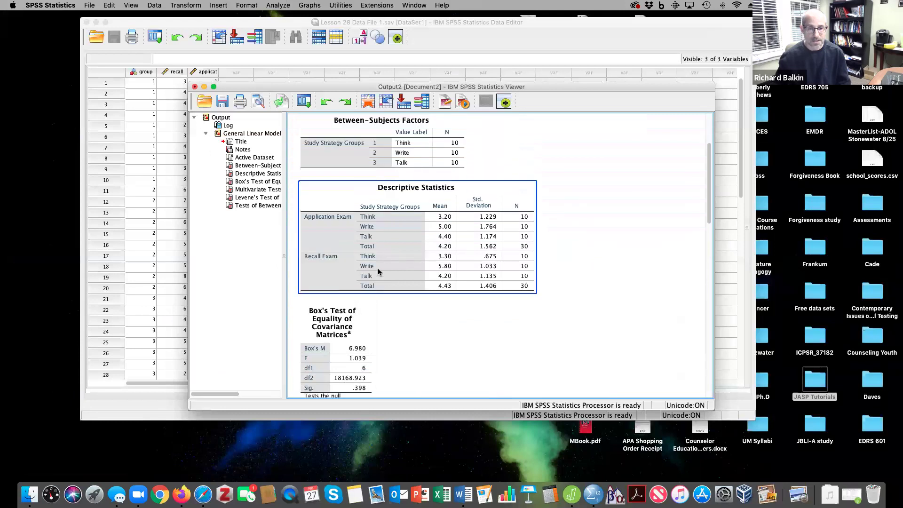
{"action": "scroll", "coordinate": [379, 272], "scroll_direction": "down", "scroll_amount": 10}
{"action": "left_click", "coordinate": [379, 271]}
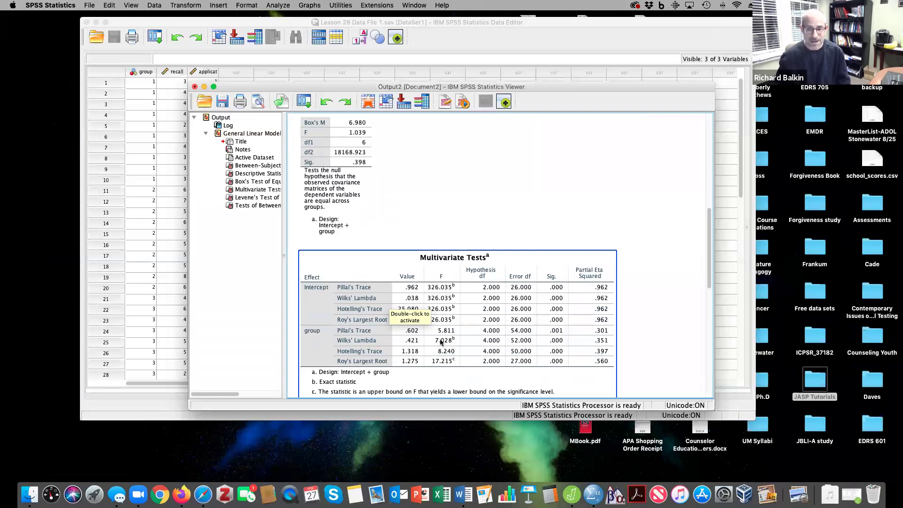
Check the Levene's and Between-Subjects Effects tables, return to Multivariate Tests, and open Calculator.
{"action": "scroll", "coordinate": [408, 346], "scroll_direction": "down", "scroll_amount": 5}
{"action": "left_click", "coordinate": [407, 347]}
{"action": "scroll", "coordinate": [407, 347], "scroll_direction": "down", "scroll_amount": 10}
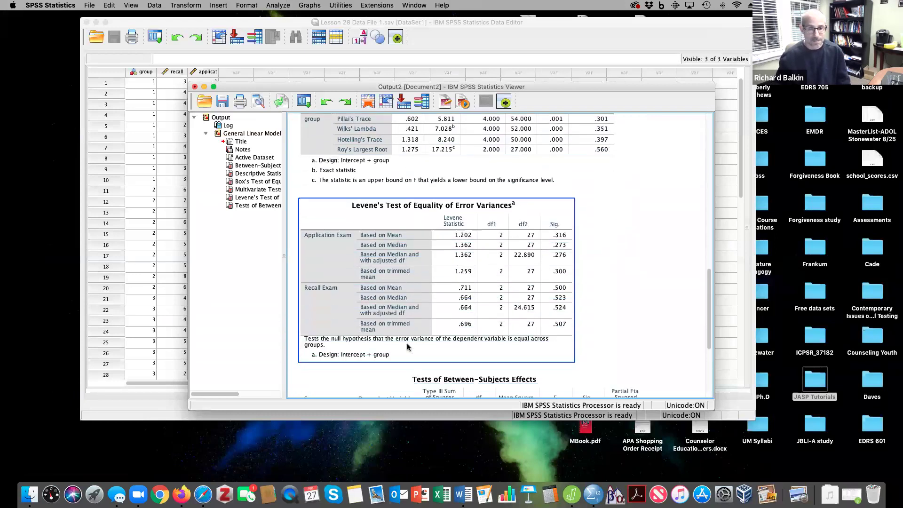
{"action": "left_click", "coordinate": [408, 347]}
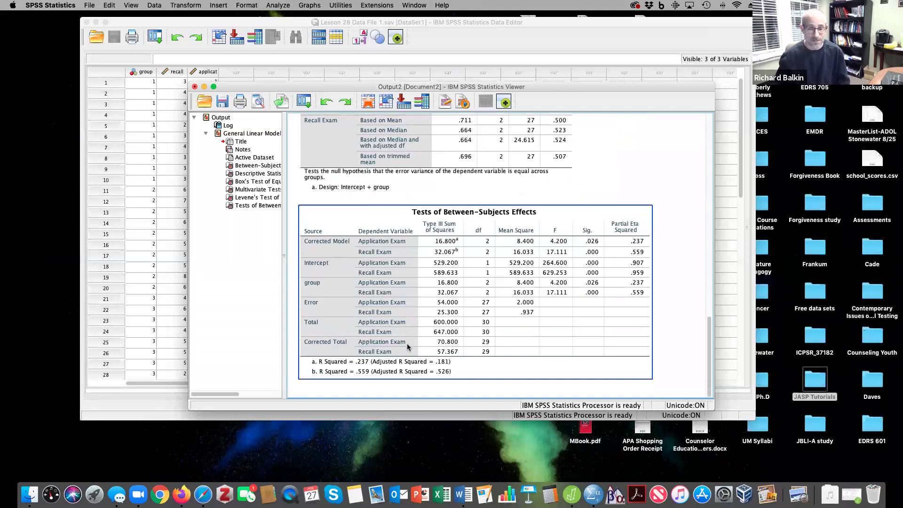
{"action": "scroll", "coordinate": [408, 347], "scroll_direction": "up", "scroll_amount": 11}
{"action": "left_click", "coordinate": [355, 271]}
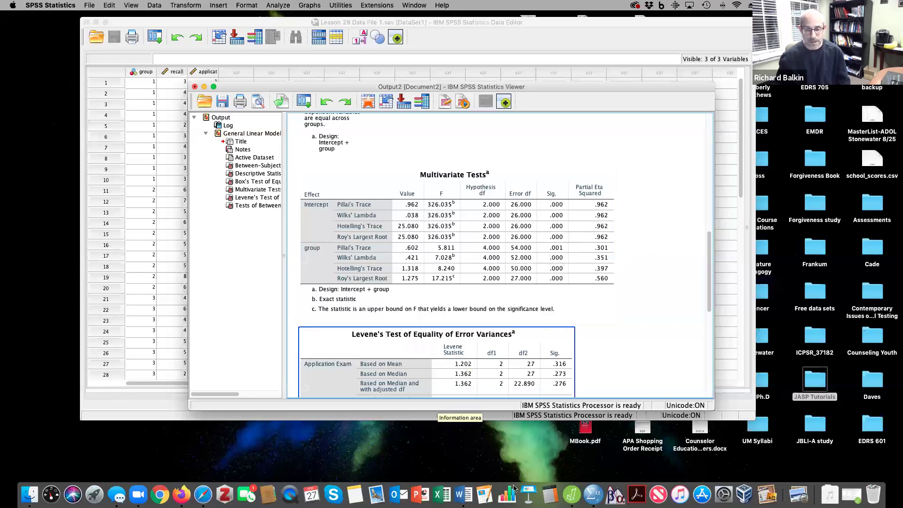
{"action": "left_click", "coordinate": [550, 493]}
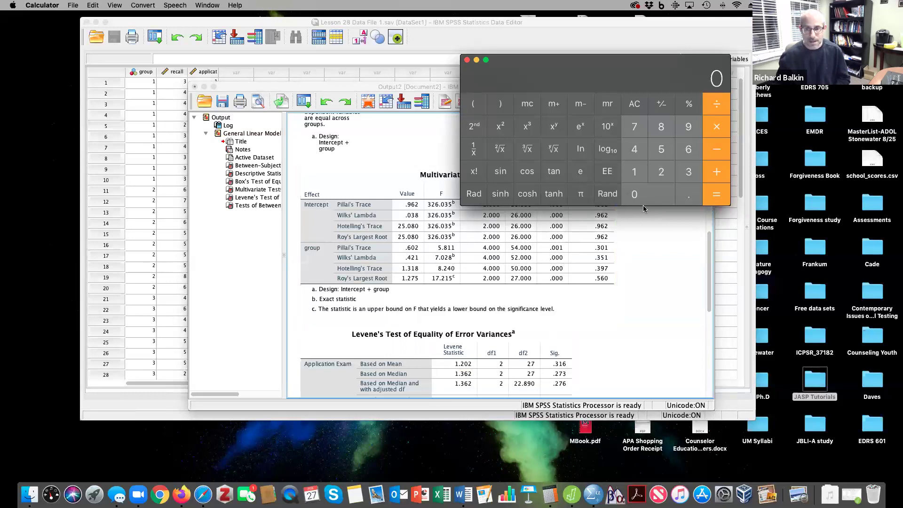
Compute 1 − .421 = 0.579 in Calculator, then close it and select Multivariate Tests.
{"action": "left_click", "coordinate": [634, 172]}
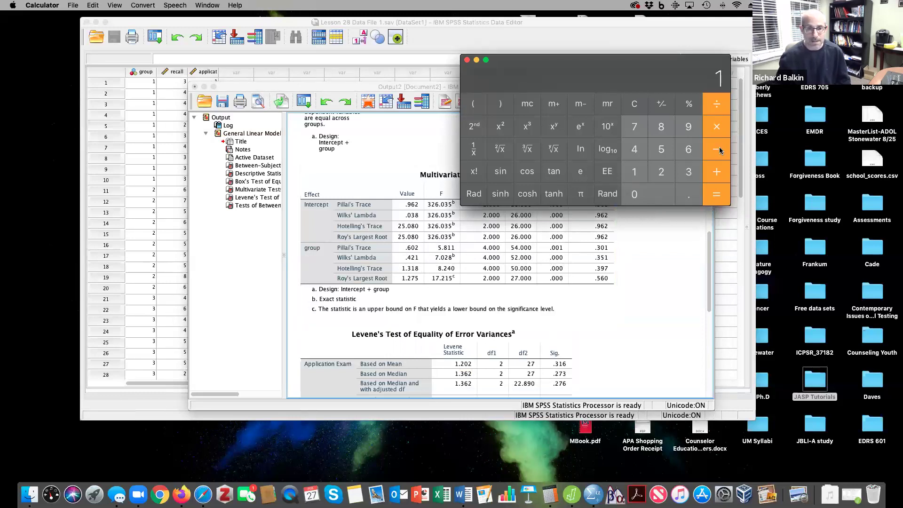
{"action": "left_click", "coordinate": [720, 150]}
{"action": "left_click", "coordinate": [689, 201]}
{"action": "left_click", "coordinate": [640, 153]}
{"action": "left_click", "coordinate": [671, 176]}
{"action": "left_click", "coordinate": [632, 174]}
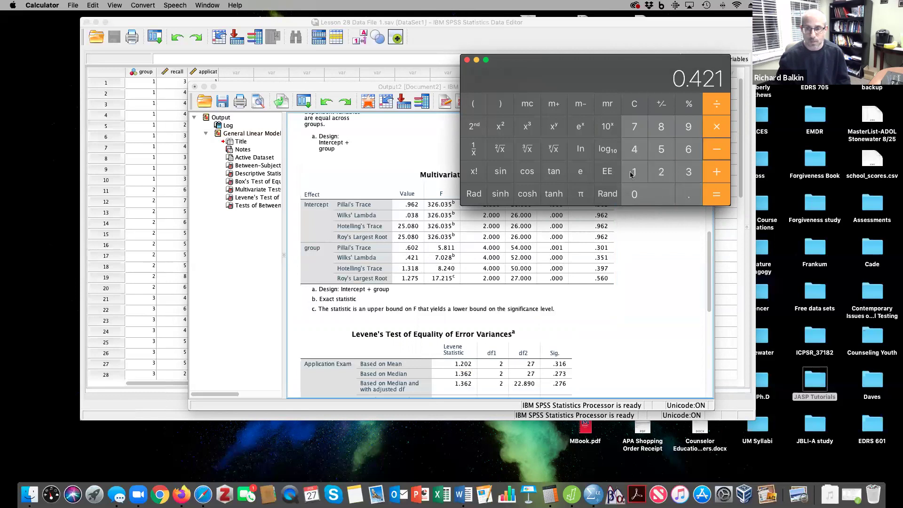
{"action": "left_click", "coordinate": [711, 198]}
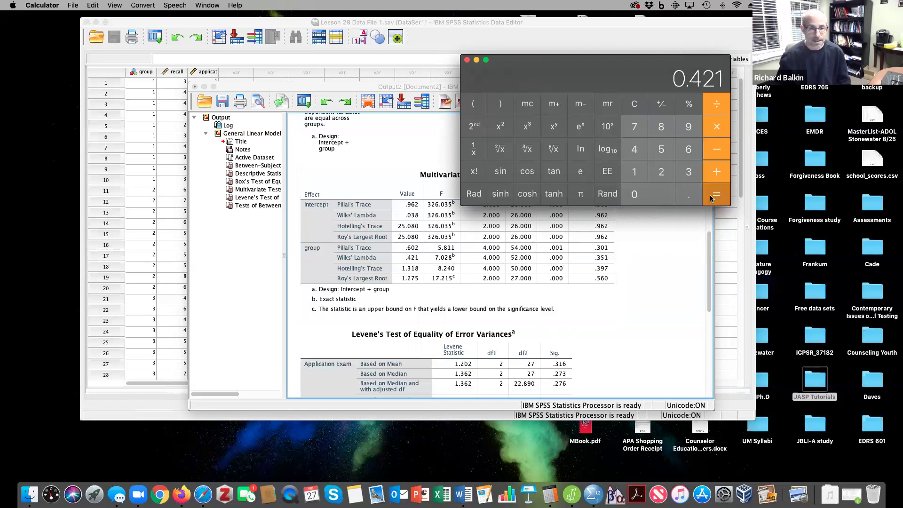
{"action": "left_click", "coordinate": [467, 61]}
{"action": "left_click", "coordinate": [486, 189]}
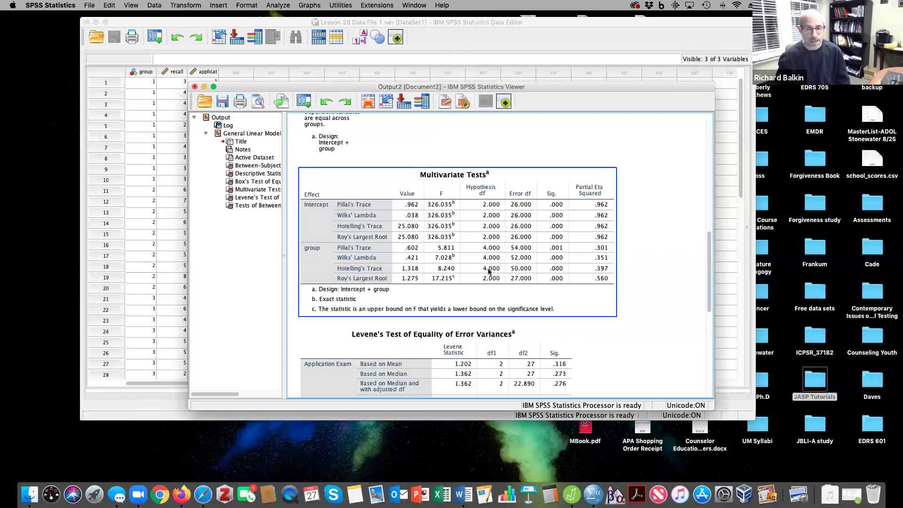
{"action": "scroll", "coordinate": [488, 271], "scroll_direction": "up", "scroll_amount": 1}
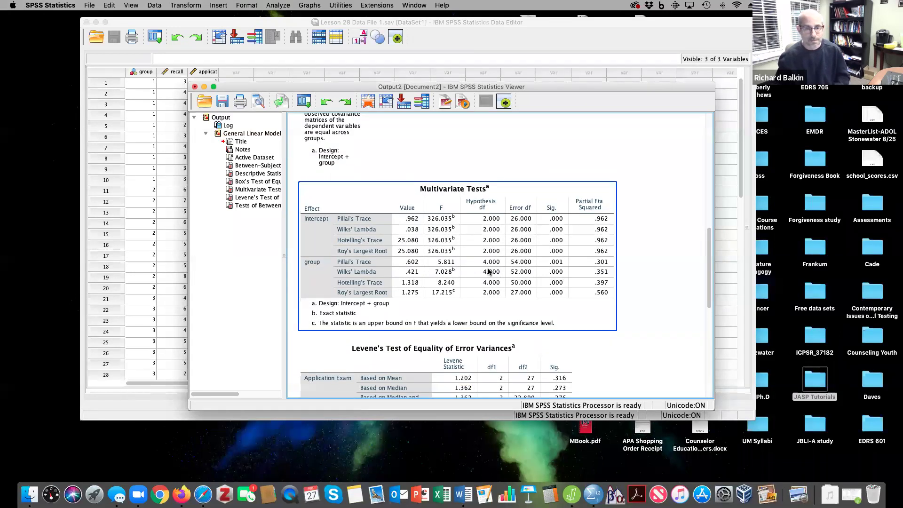
{"action": "scroll", "coordinate": [489, 272], "scroll_direction": "up", "scroll_amount": 4}
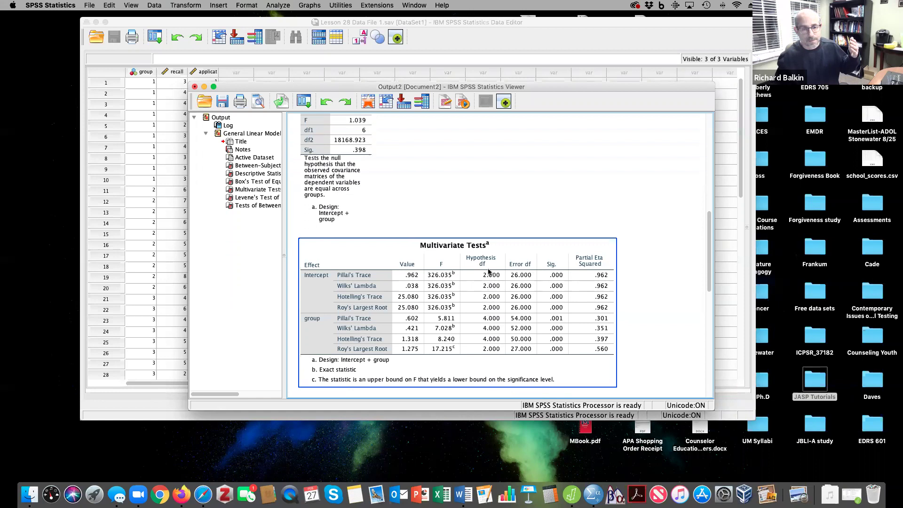
{"action": "scroll", "coordinate": [488, 272], "scroll_direction": "up", "scroll_amount": 10}
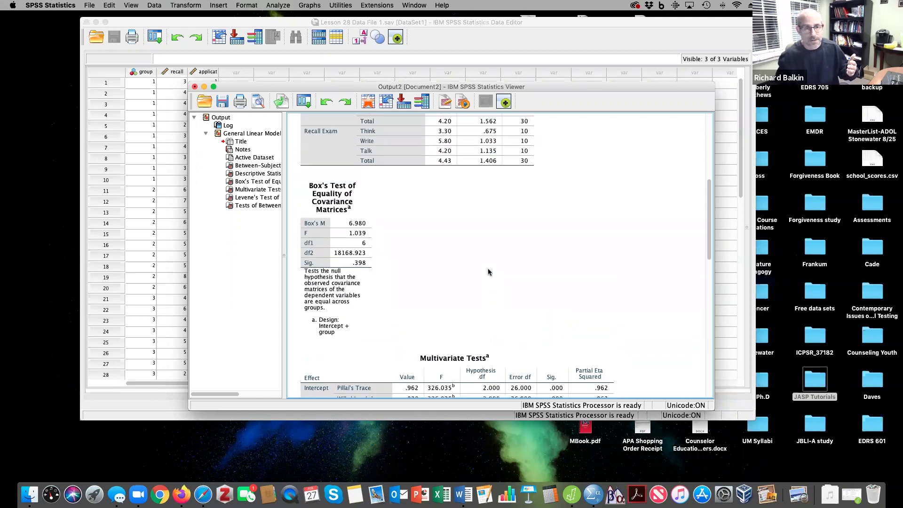
{"action": "scroll", "coordinate": [489, 272], "scroll_direction": "down", "scroll_amount": 15}
{"action": "scroll", "coordinate": [488, 271], "scroll_direction": "down", "scroll_amount": 15}
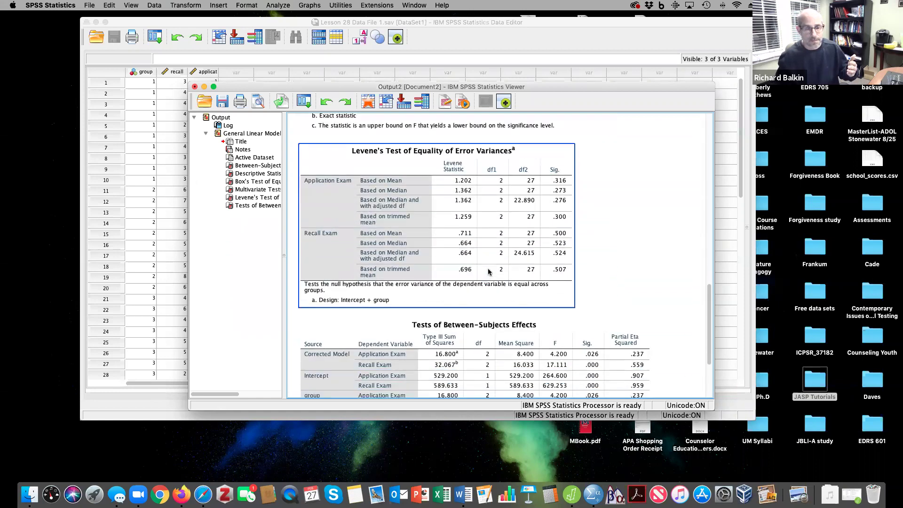
{"action": "scroll", "coordinate": [489, 272], "scroll_direction": "up", "scroll_amount": 10}
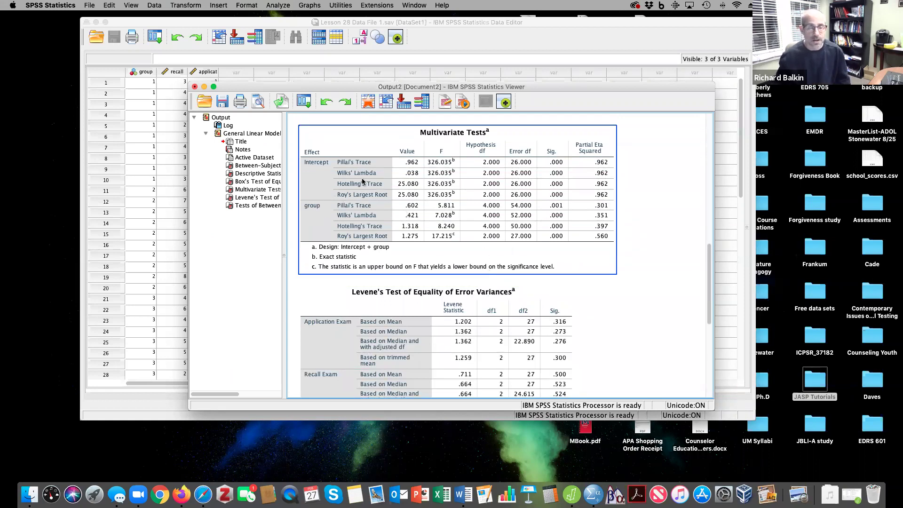
Start a discriminant analysis with Study Strategy Group as grouping variable, range 1 to 3.
{"action": "left_click", "coordinate": [335, 118]}
{"action": "left_click", "coordinate": [285, 6]}
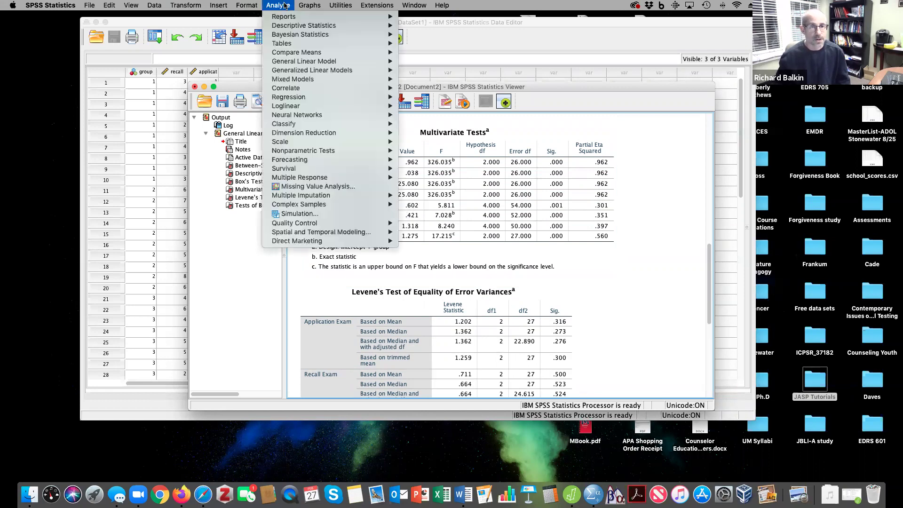
{"action": "mouse_move", "coordinate": [288, 125]}
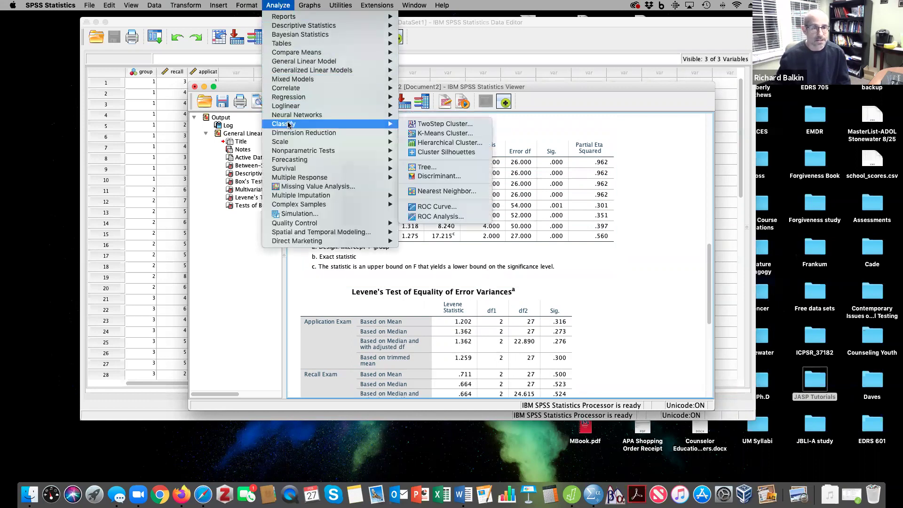
{"action": "left_click", "coordinate": [436, 177]}
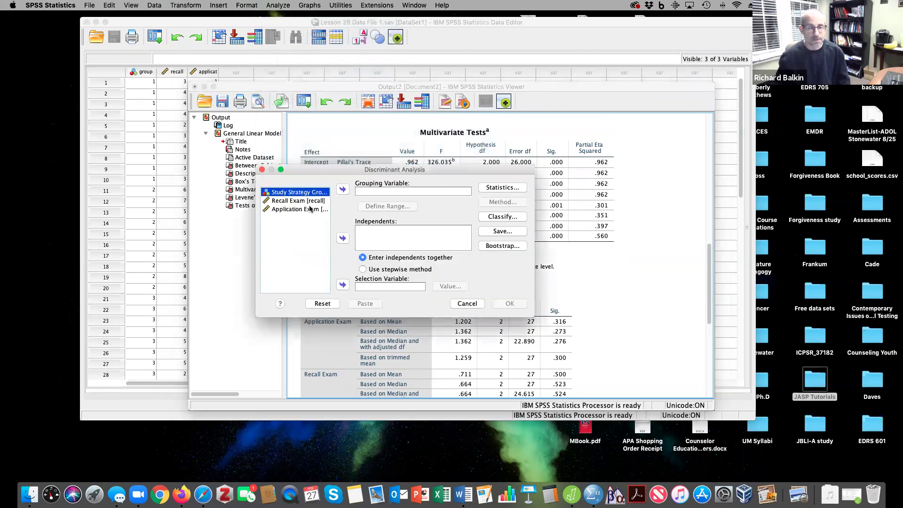
{"action": "left_click", "coordinate": [342, 190]}
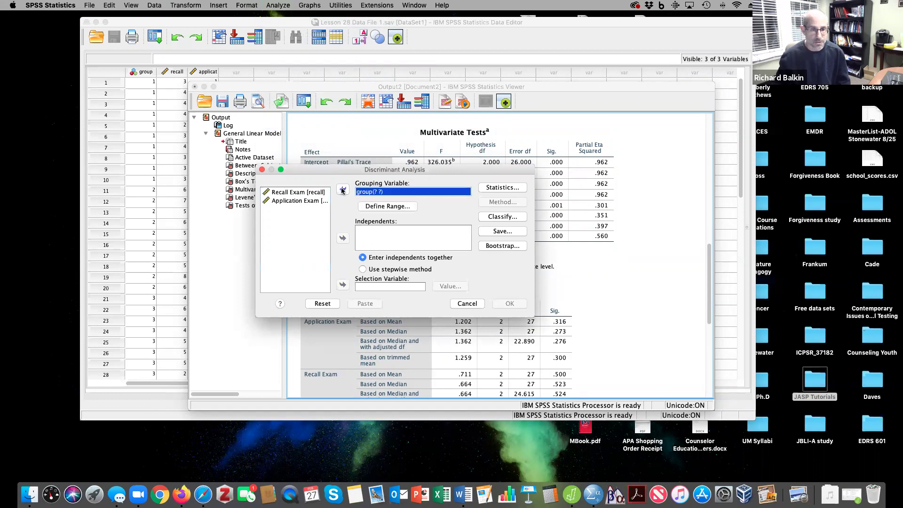
{"action": "left_click", "coordinate": [380, 207]}
{"action": "type", "text": "1"}
{"action": "left_click", "coordinate": [366, 244]}
{"action": "type", "text": "3"}
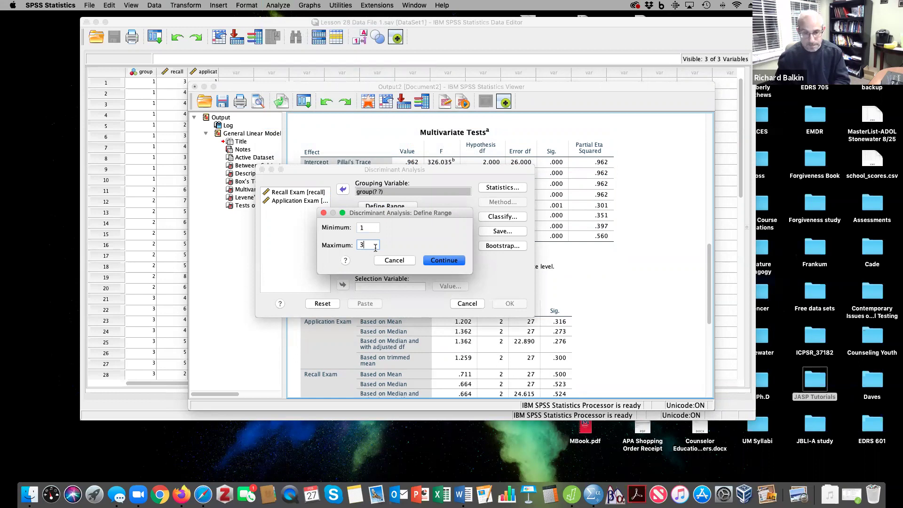
{"action": "left_click", "coordinate": [438, 262]}
Add Recall Exam and Application Exam as independents and request a classification summary table.
{"action": "left_click", "coordinate": [306, 192]}
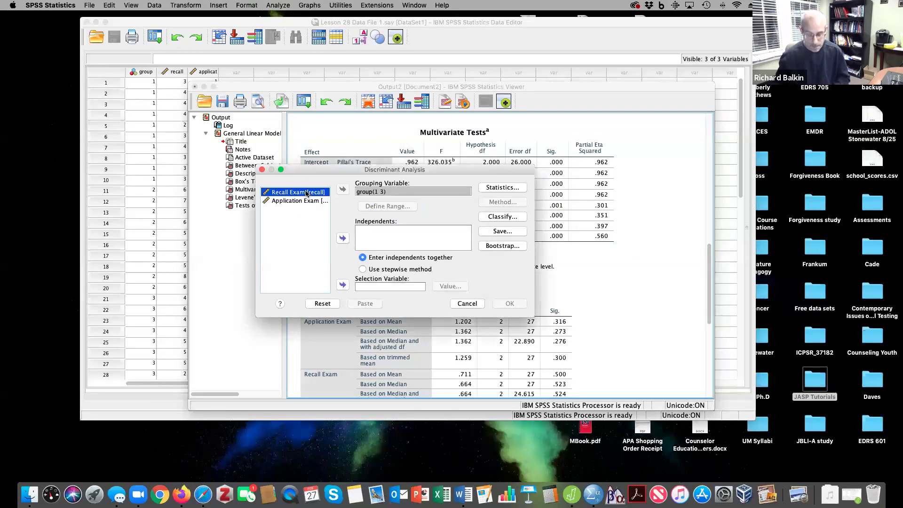
{"action": "key", "text": "shift+Down"}
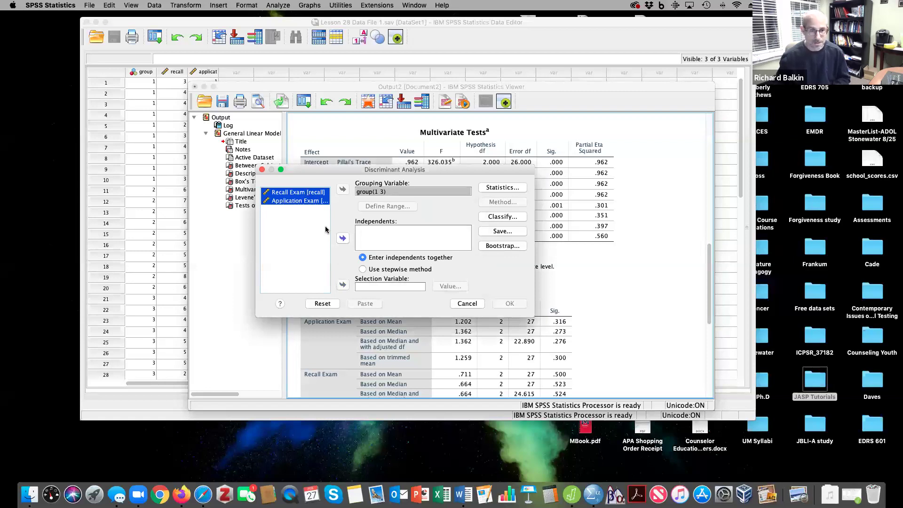
{"action": "left_click", "coordinate": [338, 241]}
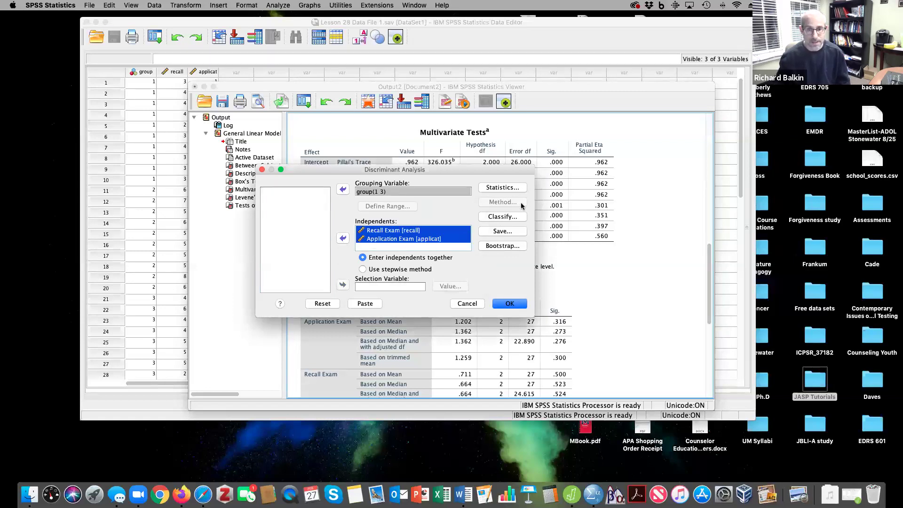
{"action": "left_click", "coordinate": [518, 189]}
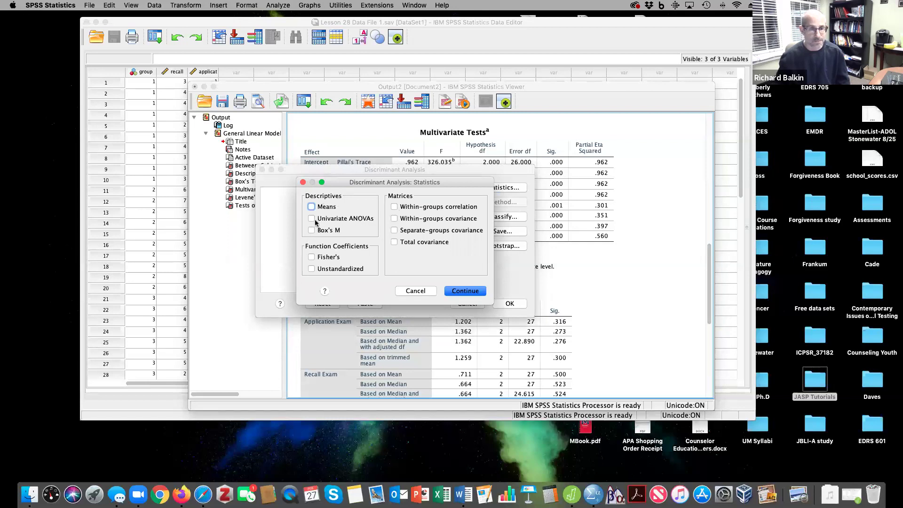
{"action": "left_click", "coordinate": [416, 291]}
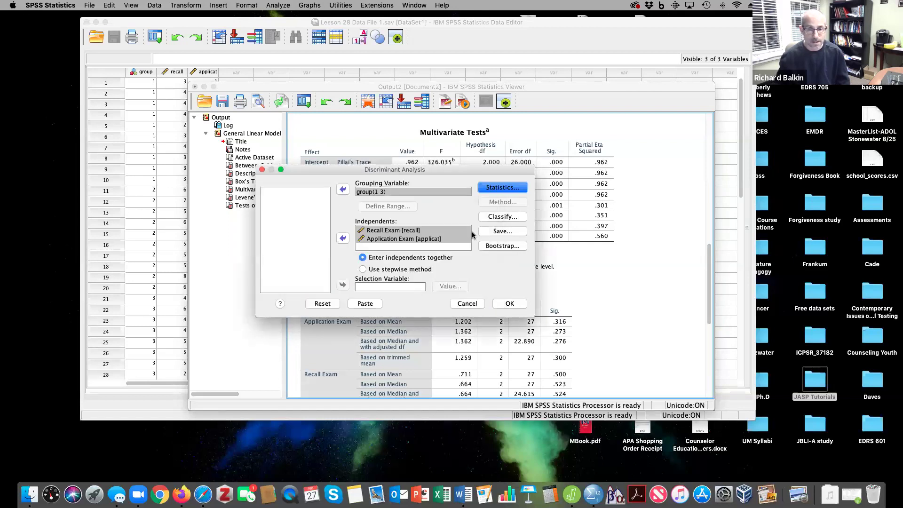
{"action": "left_click", "coordinate": [501, 218]}
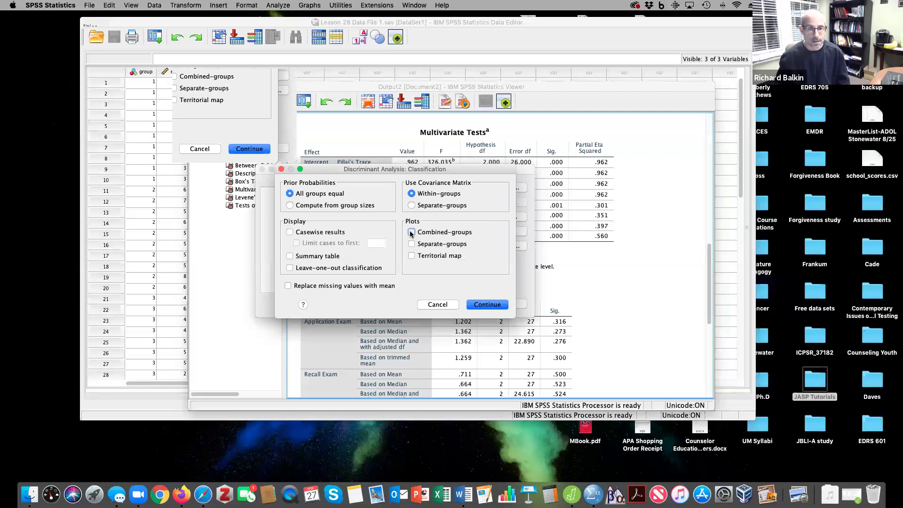
{"action": "left_click", "coordinate": [291, 257]}
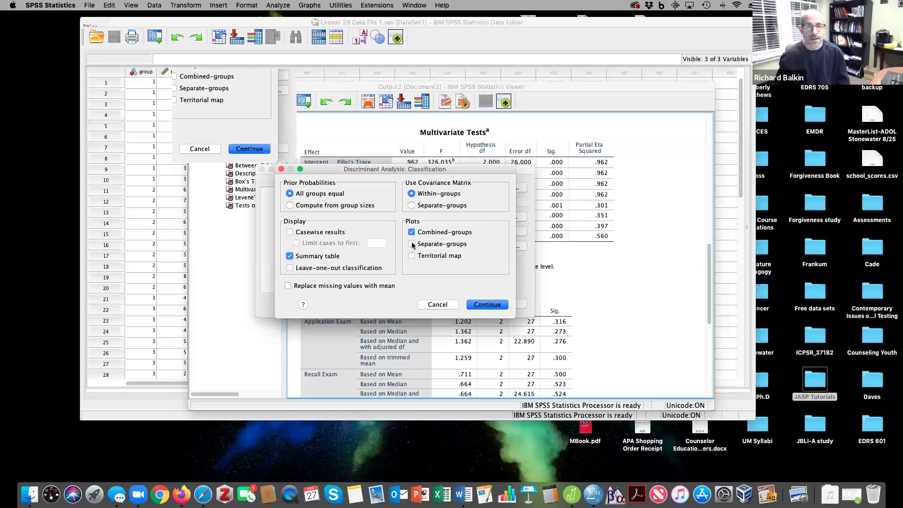
{"action": "left_click", "coordinate": [483, 306]}
Run the discriminant analysis and review its Wilks' Lambda .421 and standardized coefficient tables.
{"action": "left_click", "coordinate": [509, 304]}
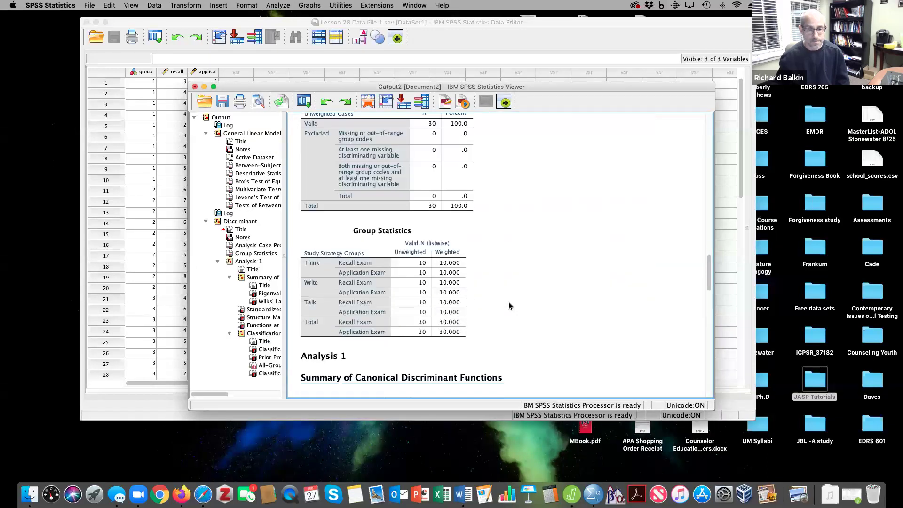
{"action": "scroll", "coordinate": [510, 306], "scroll_direction": "down", "scroll_amount": 5}
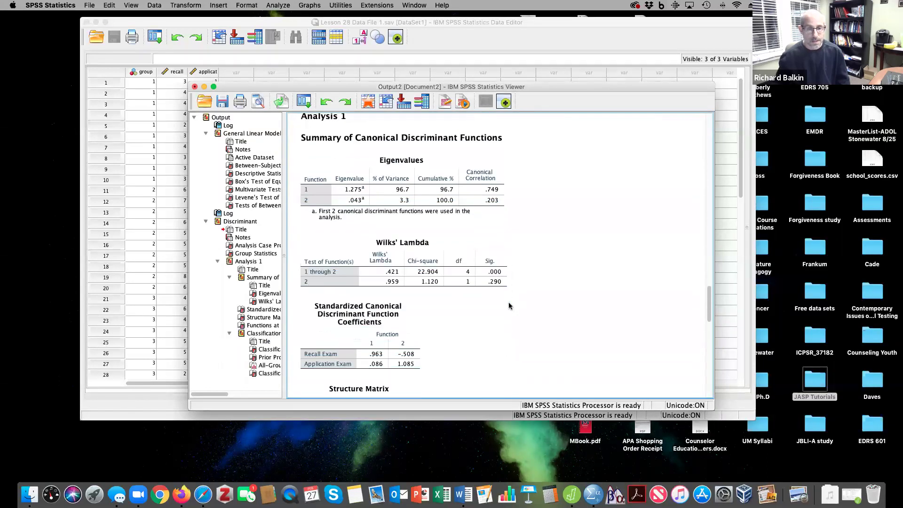
{"action": "scroll", "coordinate": [509, 305], "scroll_direction": "up", "scroll_amount": 1}
{"action": "left_click", "coordinate": [509, 306]}
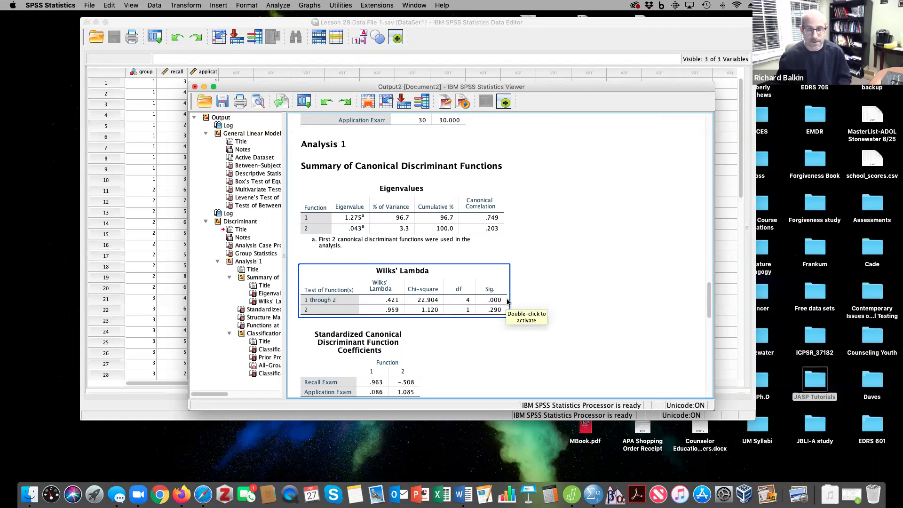
{"action": "scroll", "coordinate": [507, 302], "scroll_direction": "down", "scroll_amount": 4}
{"action": "scroll", "coordinate": [507, 302], "scroll_direction": "down", "scroll_amount": 3}
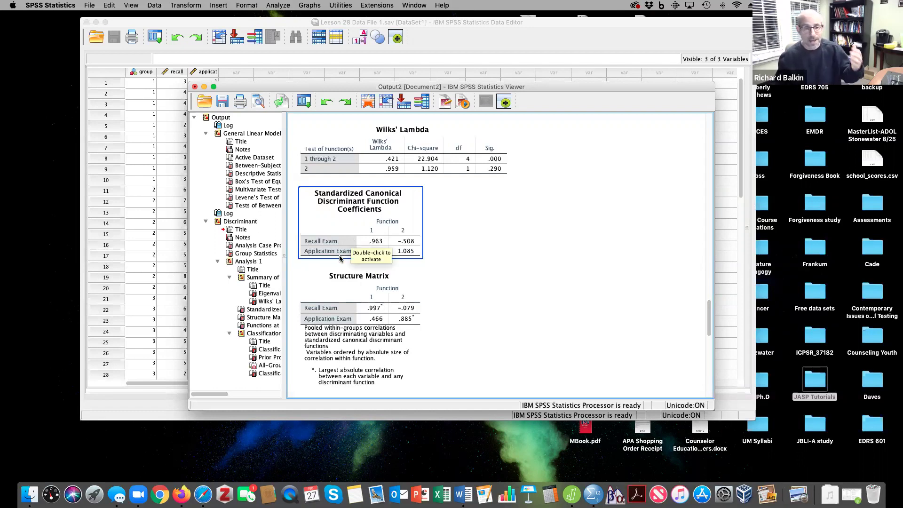
{"action": "left_click", "coordinate": [334, 270]}
{"action": "scroll", "coordinate": [344, 272], "scroll_direction": "down", "scroll_amount": 8}
{"action": "scroll", "coordinate": [371, 275], "scroll_direction": "down", "scroll_amount": 10}
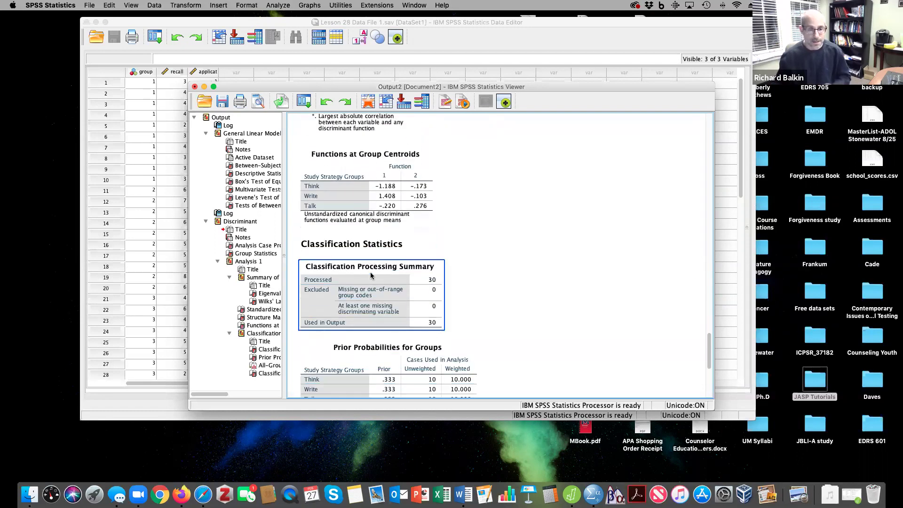
{"action": "scroll", "coordinate": [370, 275], "scroll_direction": "down", "scroll_amount": 5}
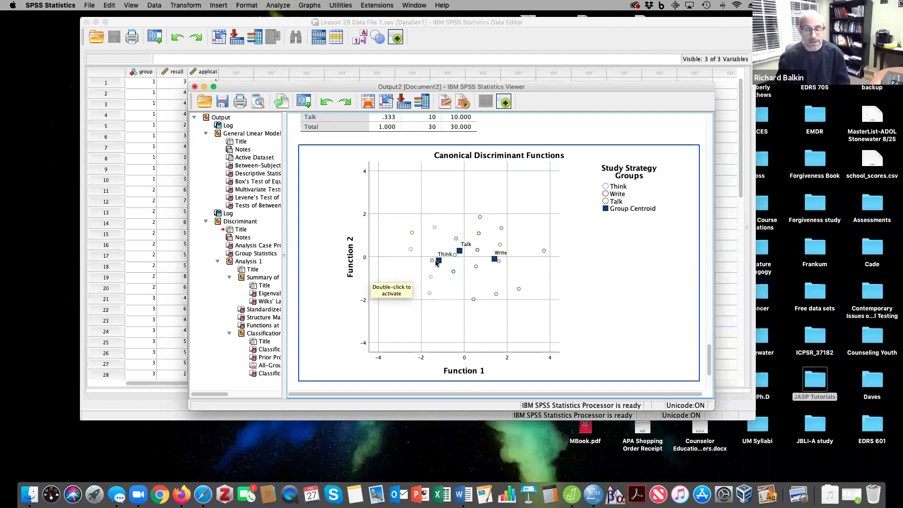
{"action": "scroll", "coordinate": [501, 263], "scroll_direction": "up", "scroll_amount": 4}
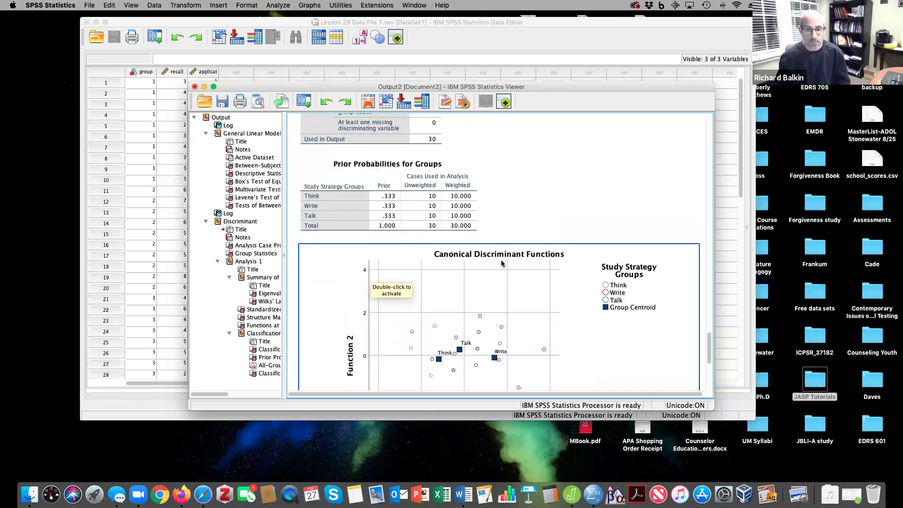
{"action": "scroll", "coordinate": [501, 264], "scroll_direction": "up", "scroll_amount": 3}
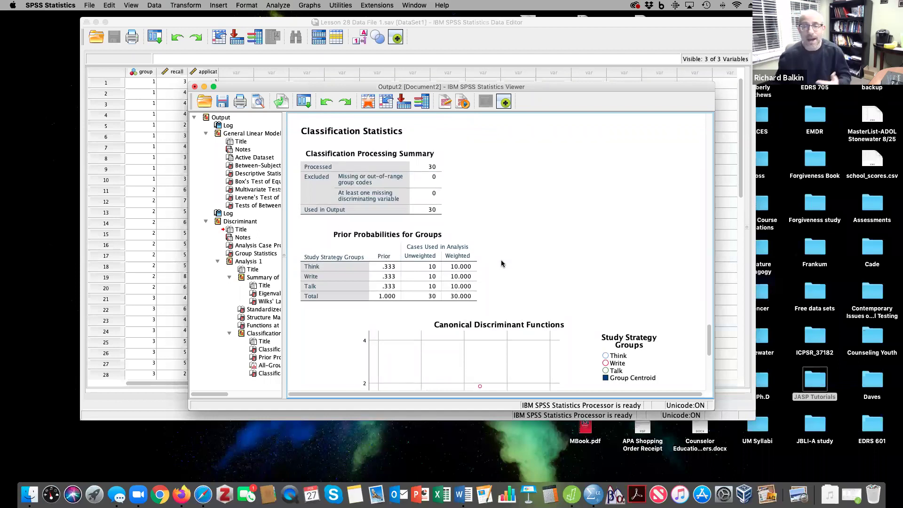
{"action": "scroll", "coordinate": [501, 263], "scroll_direction": "up", "scroll_amount": 5}
{"action": "left_click", "coordinate": [376, 207]}
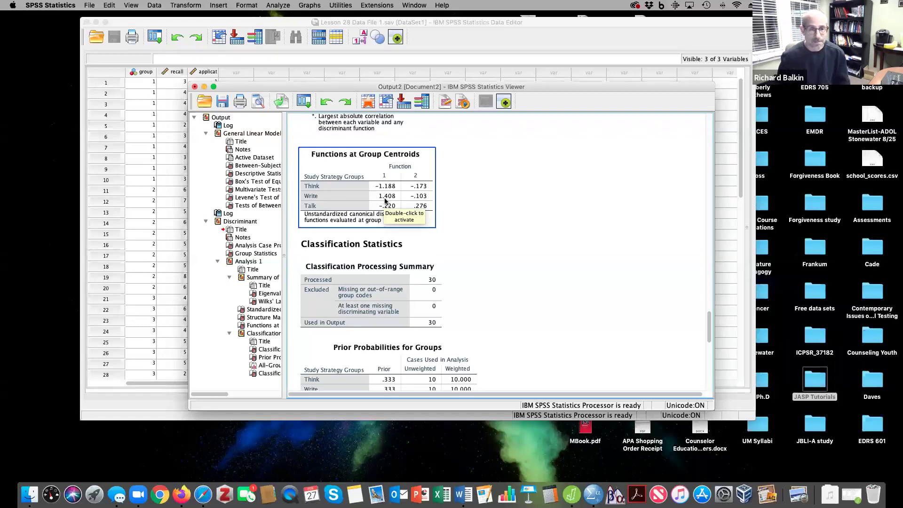
{"action": "scroll", "coordinate": [481, 276], "scroll_direction": "down", "scroll_amount": 5}
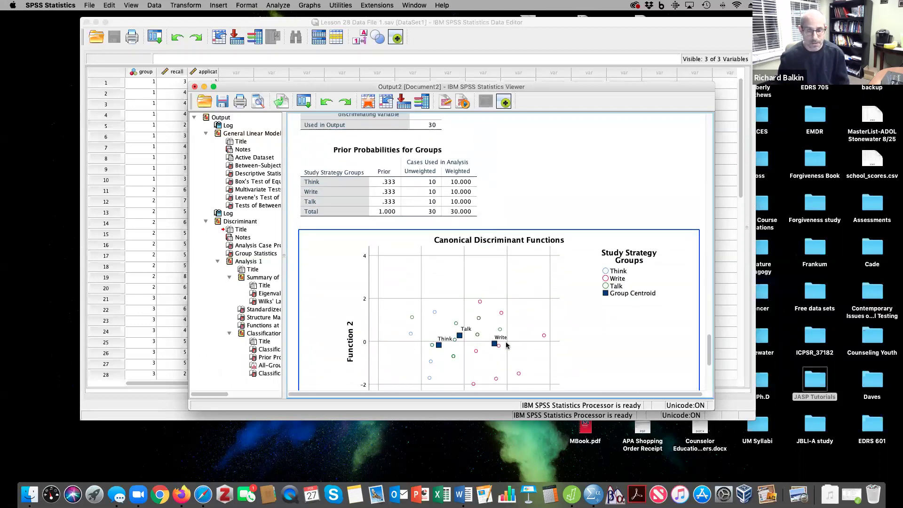
{"action": "scroll", "coordinate": [507, 349], "scroll_direction": "down", "scroll_amount": 3}
{"action": "scroll", "coordinate": [507, 346], "scroll_direction": "down", "scroll_amount": 3}
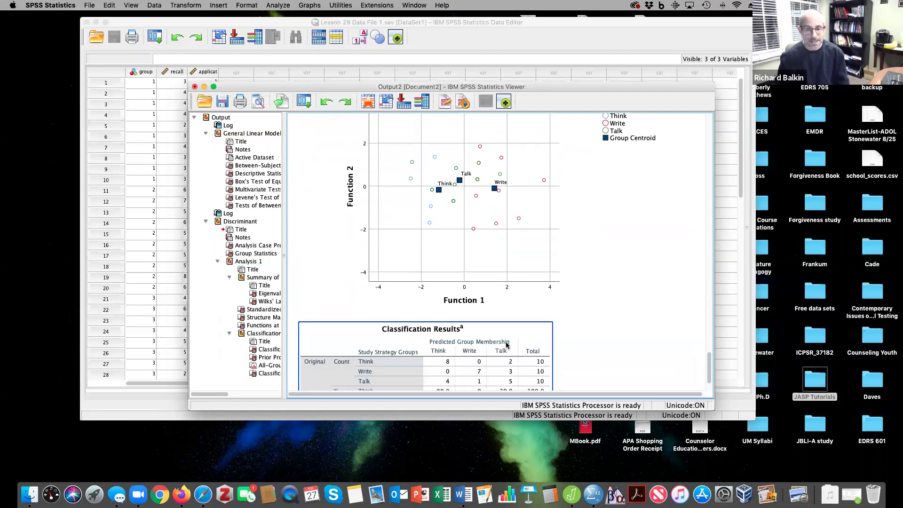
{"action": "scroll", "coordinate": [506, 346], "scroll_direction": "up", "scroll_amount": 4}
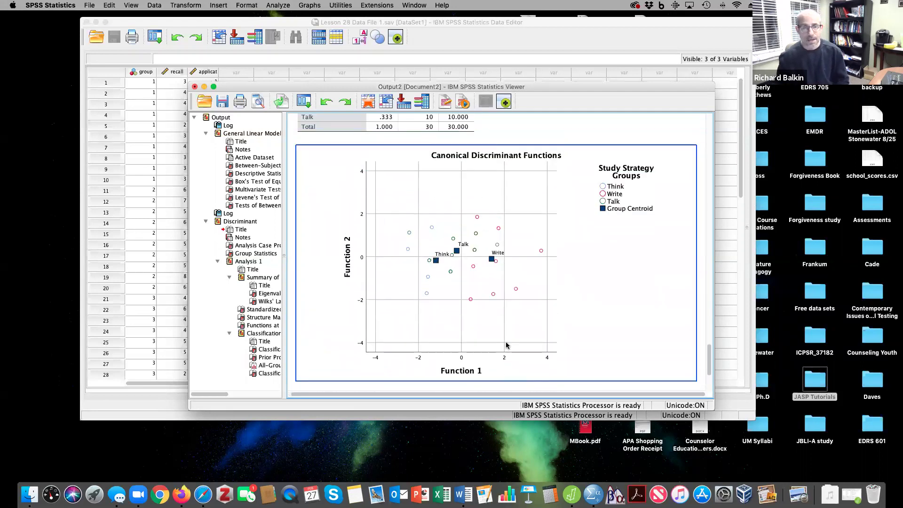